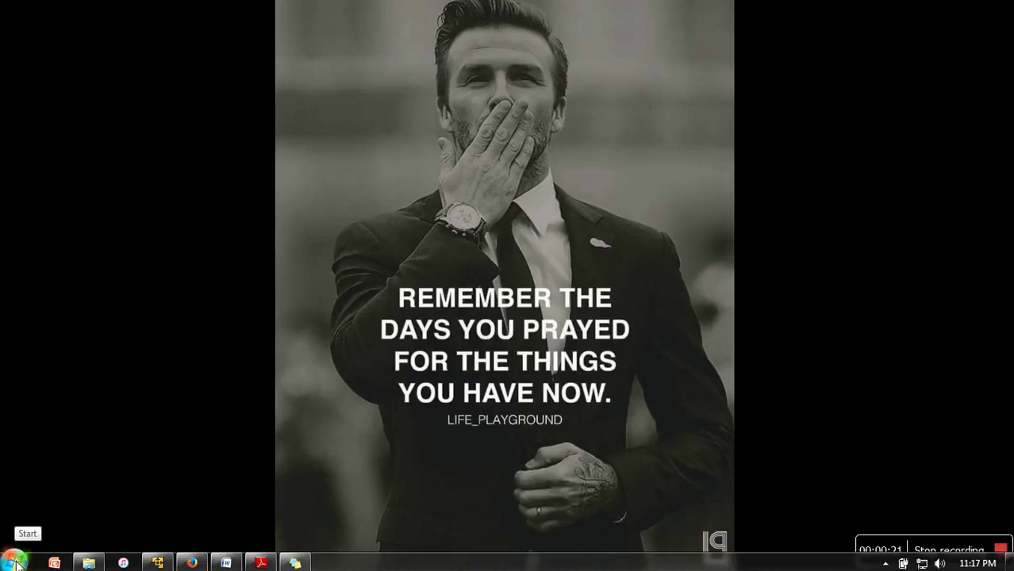
# Launch PowerPoint and switch the new title slide to the Blank layout
pyautogui.click(54, 563)
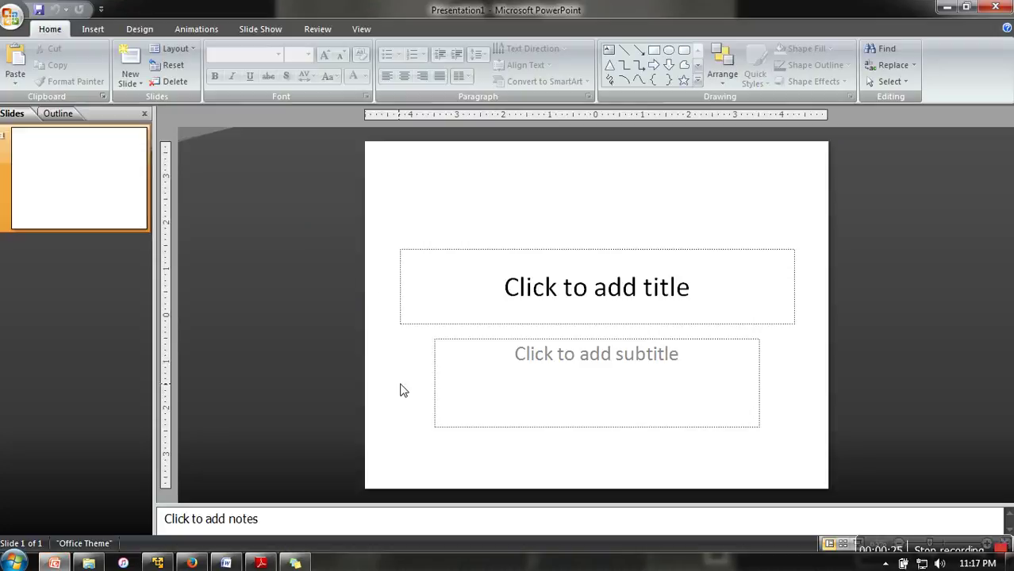
pyautogui.rightClick(401, 390)
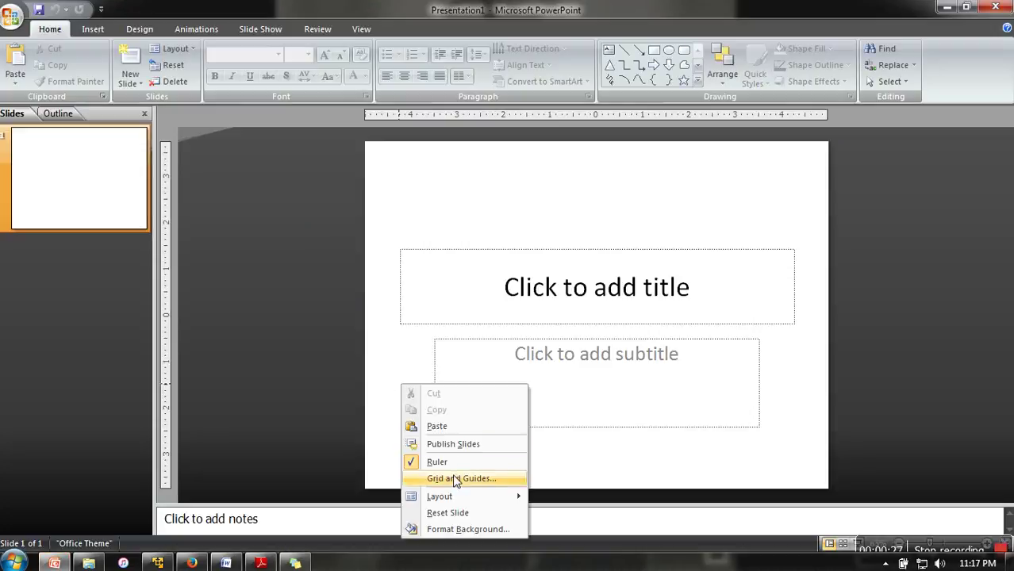
pyautogui.moveTo(464, 497)
pyautogui.click(559, 497)
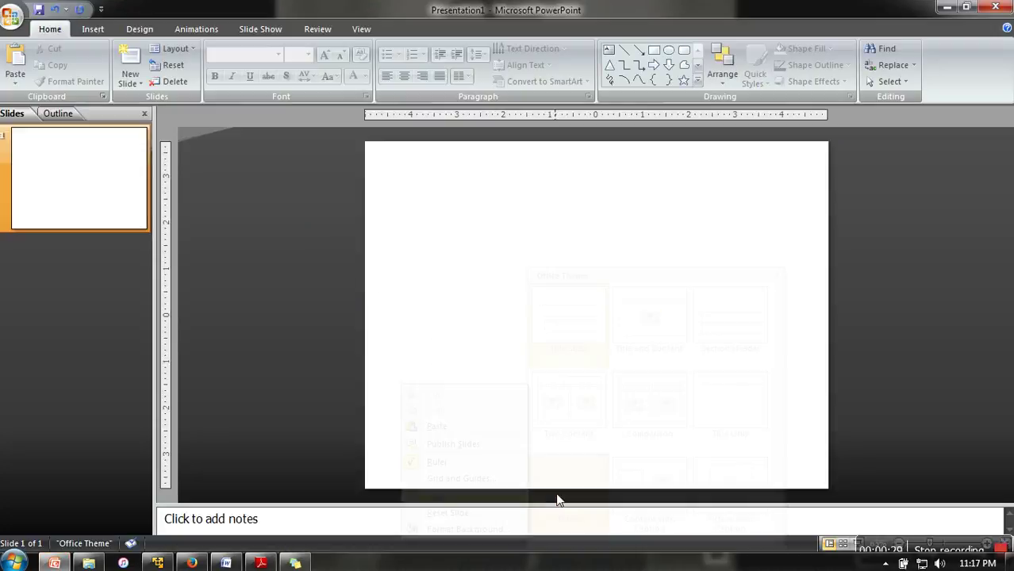
# Search Google Images for 'plain wallpaper' in Firefox and browse the results
pyautogui.click(192, 563)
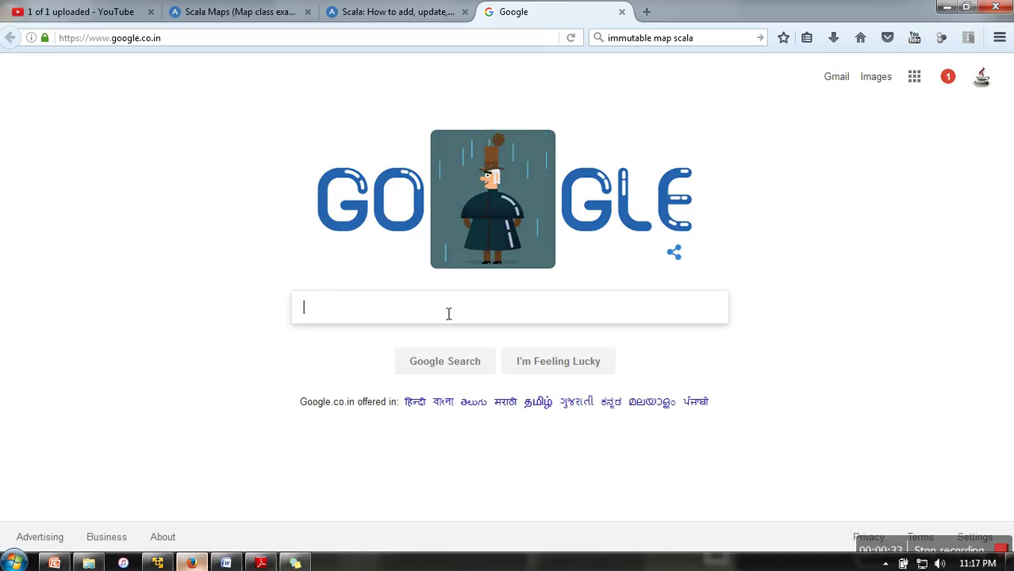
pyautogui.write('plain wal')
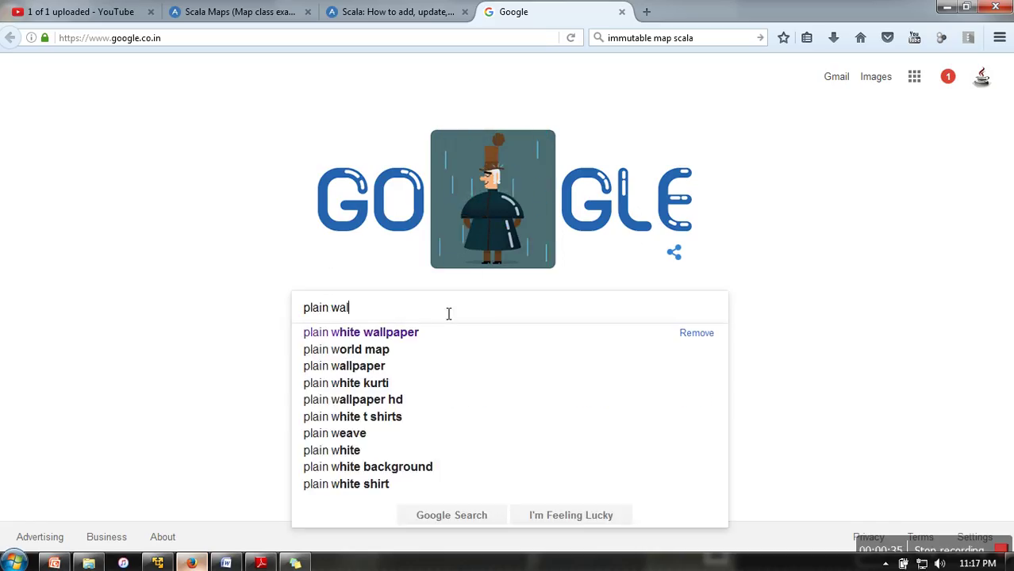
pyautogui.write('lpaper')
pyautogui.press('Return')
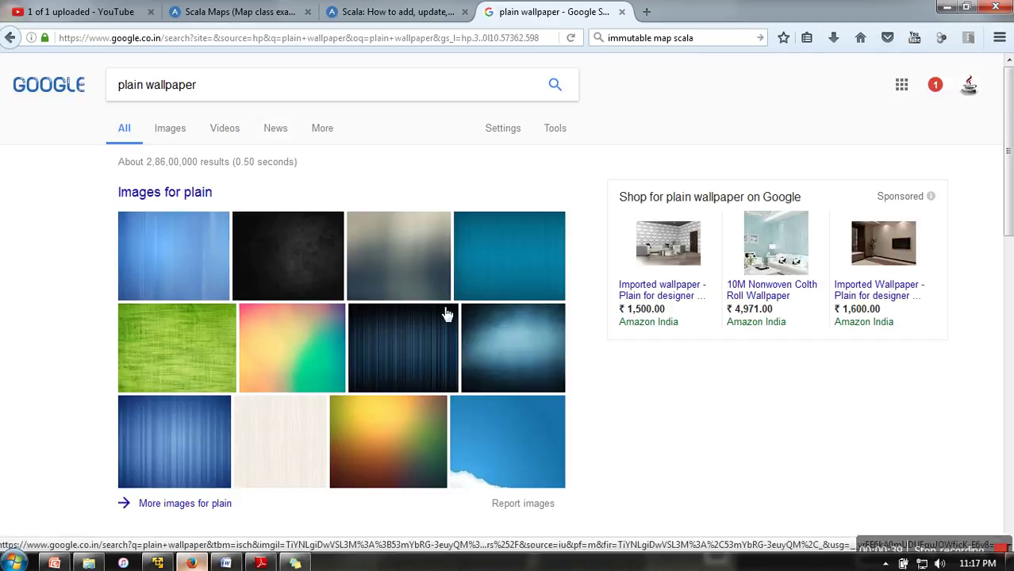
pyautogui.click(168, 132)
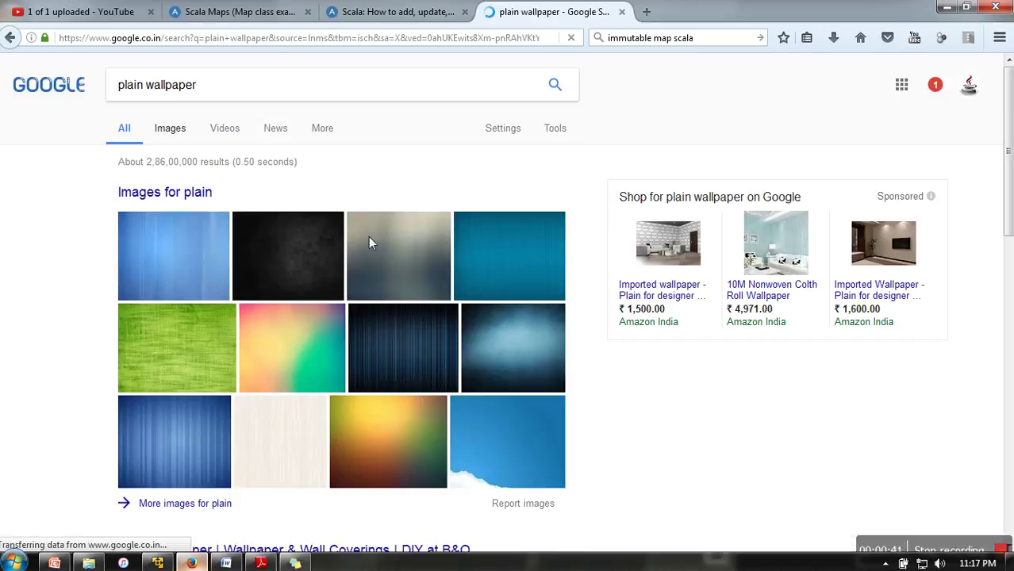
pyautogui.scroll(-3, 389, 384)
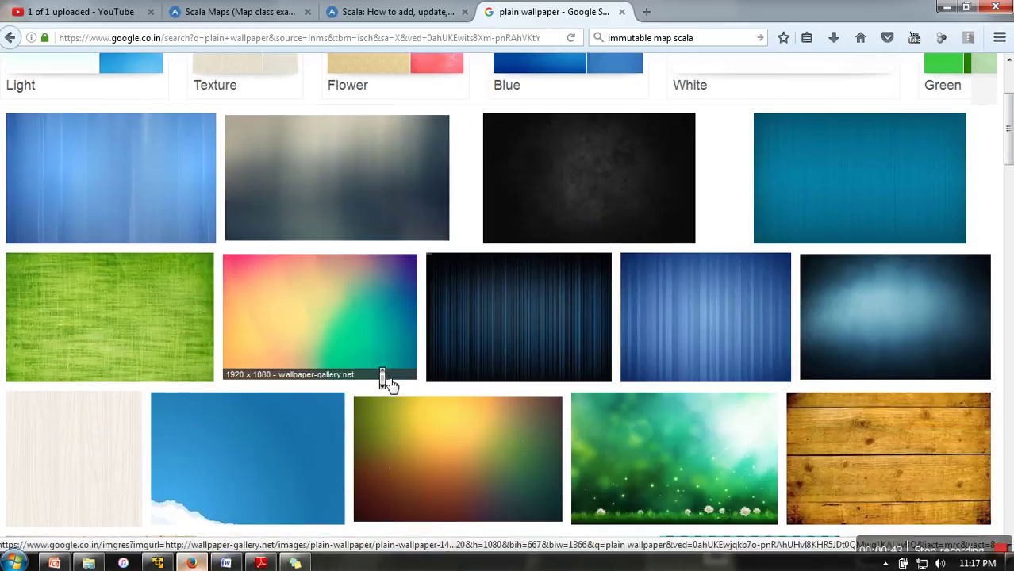
pyautogui.scroll(-8, 389, 384)
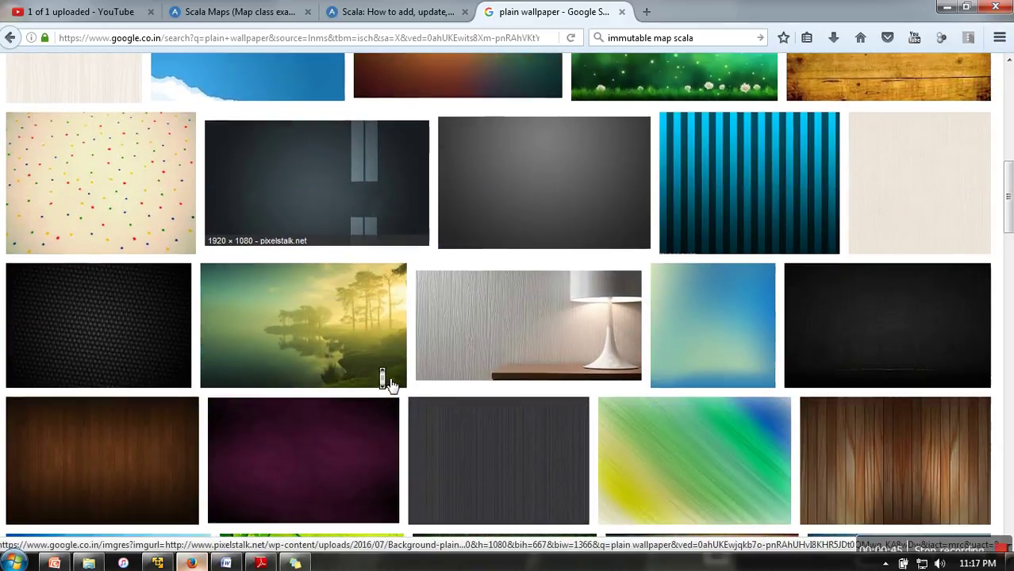
pyautogui.scroll(-1, 389, 383)
pyautogui.scroll(-3, 389, 384)
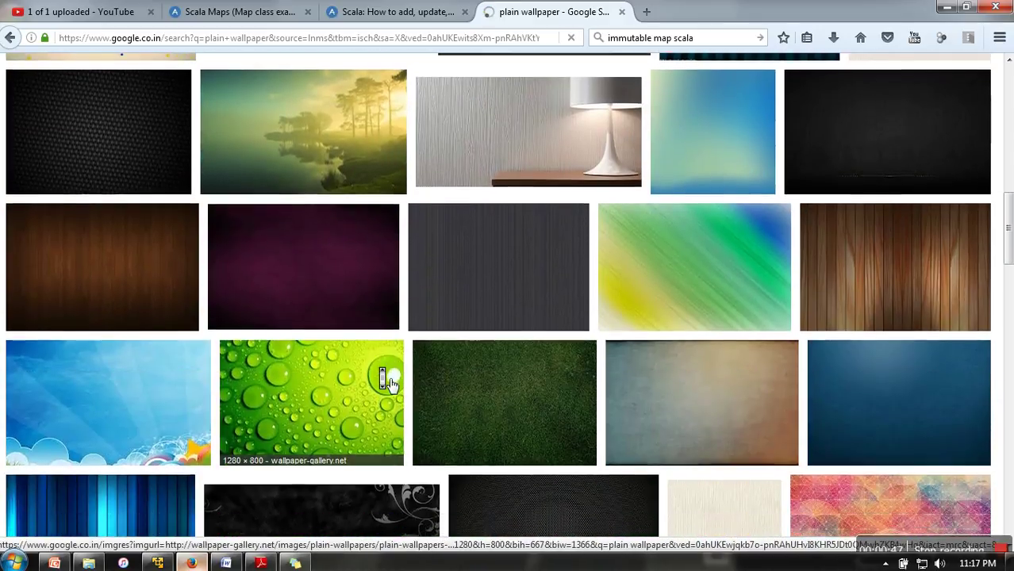
# Open the 1920 × 1080 dark purple wallpaper in the enlarged preview panel
pyautogui.click(314, 254)
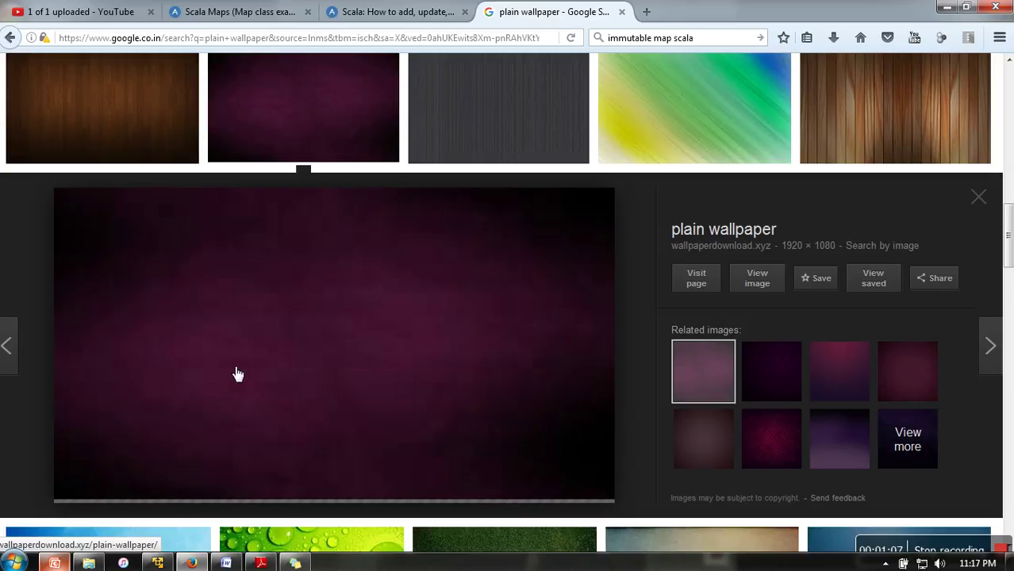
pyautogui.scroll(3, 238, 374)
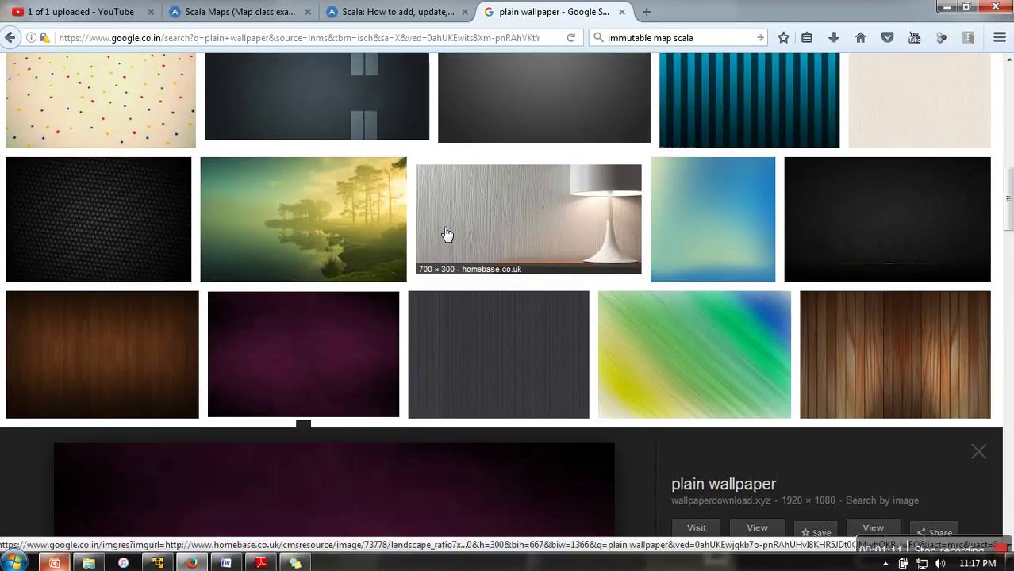
pyautogui.scroll(-5, 447, 234)
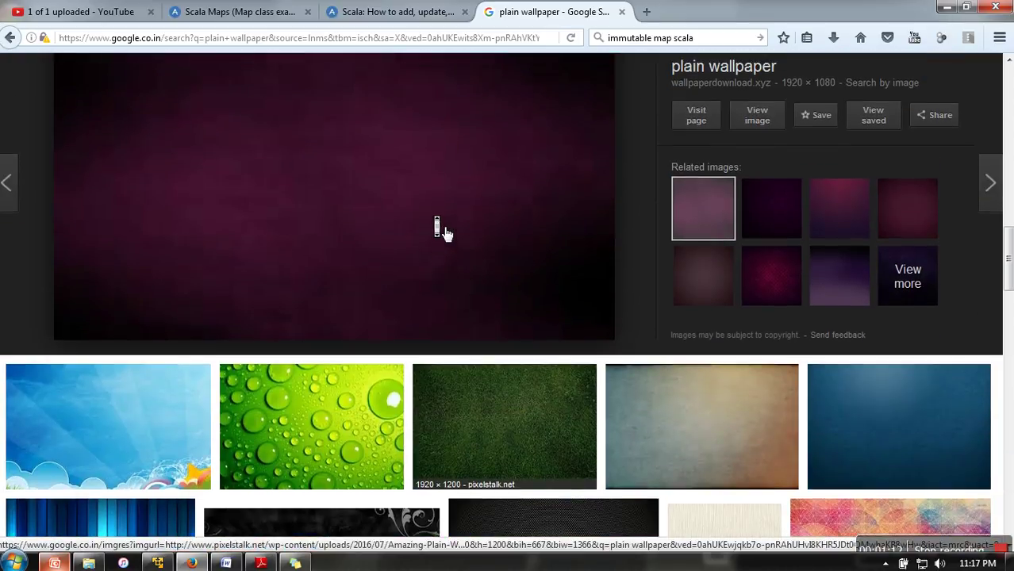
pyautogui.scroll(1, 442, 230)
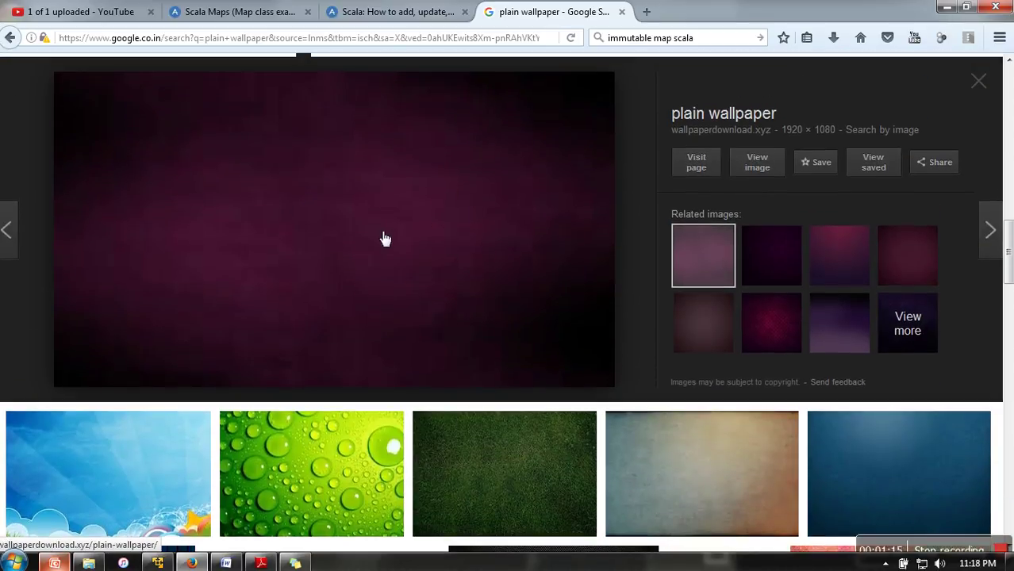
pyautogui.rightClick(382, 234)
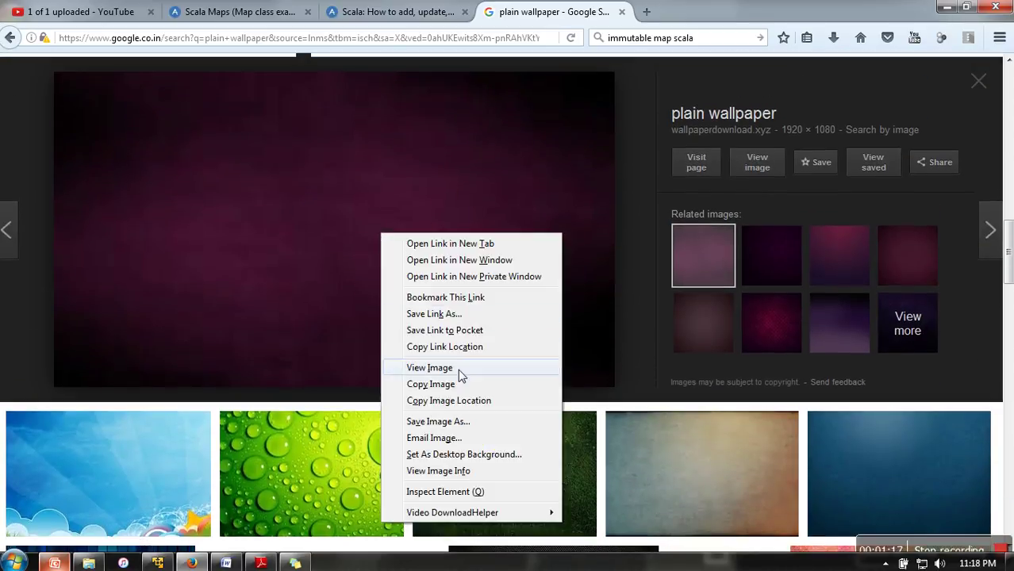
# Save the dark purple wallpaper image to the Desktop as 'wall'
pyautogui.click(458, 422)
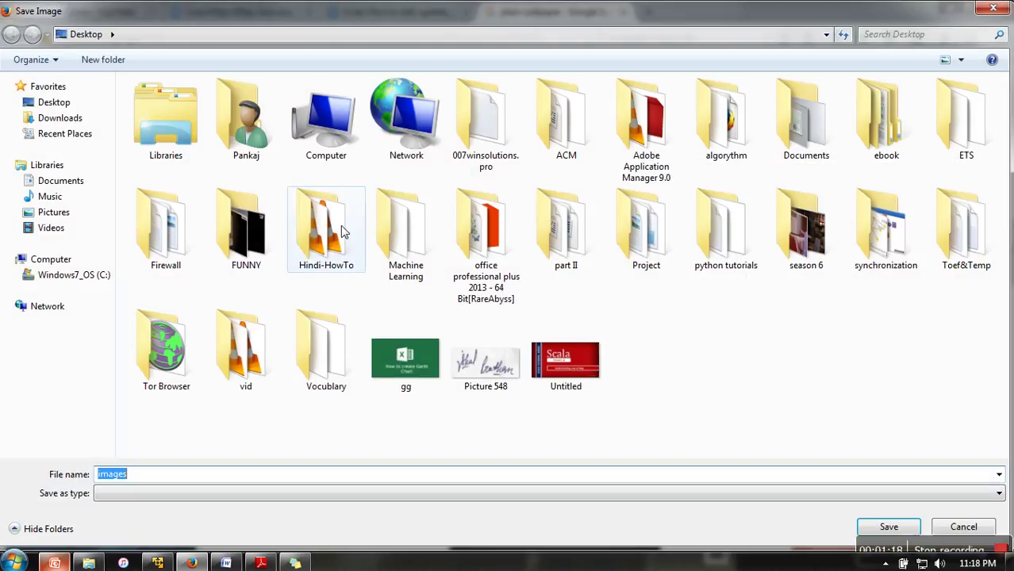
pyautogui.click(44, 105)
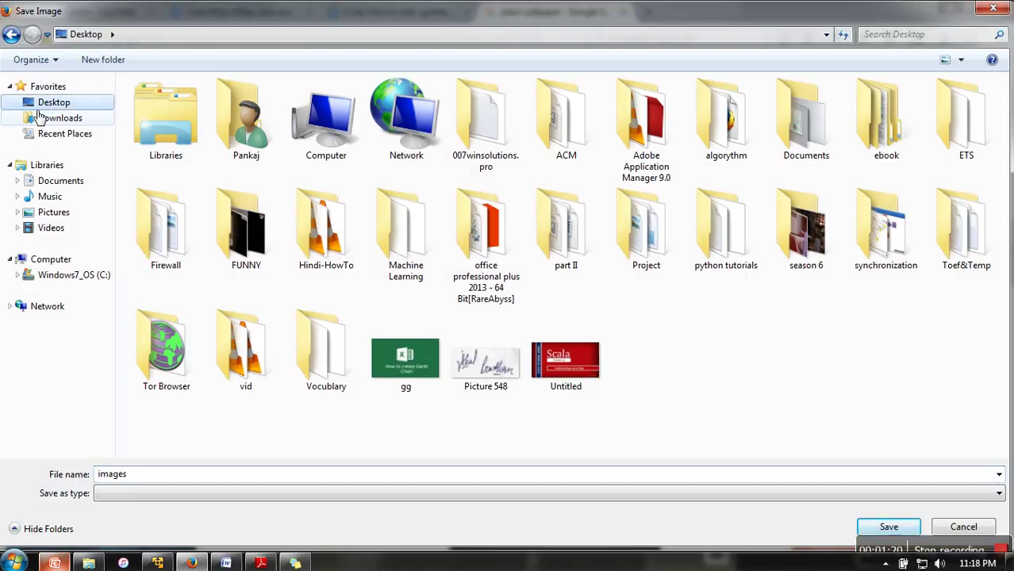
pyautogui.doubleClick(149, 474)
pyautogui.write('wall')
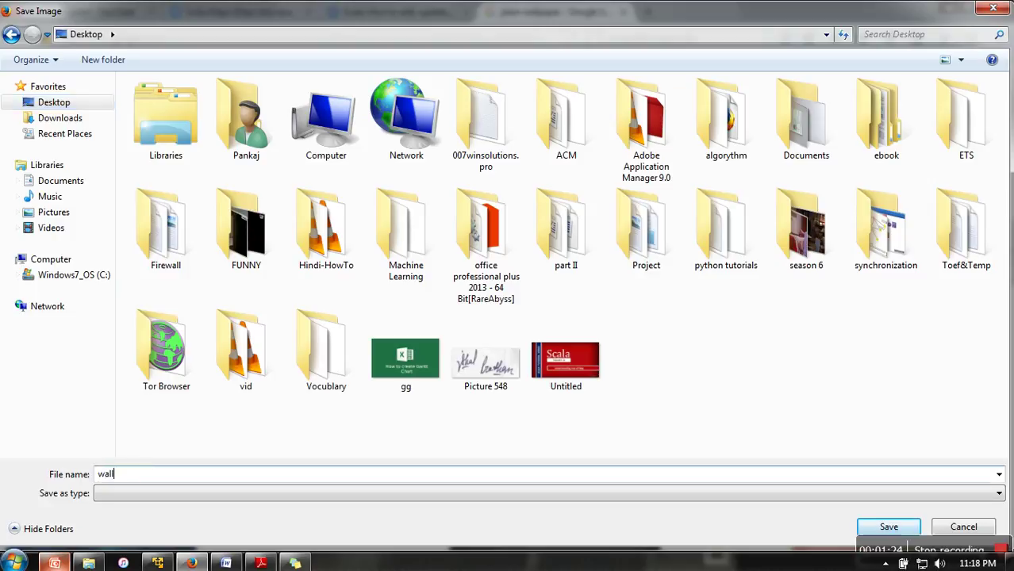
pyautogui.click(889, 528)
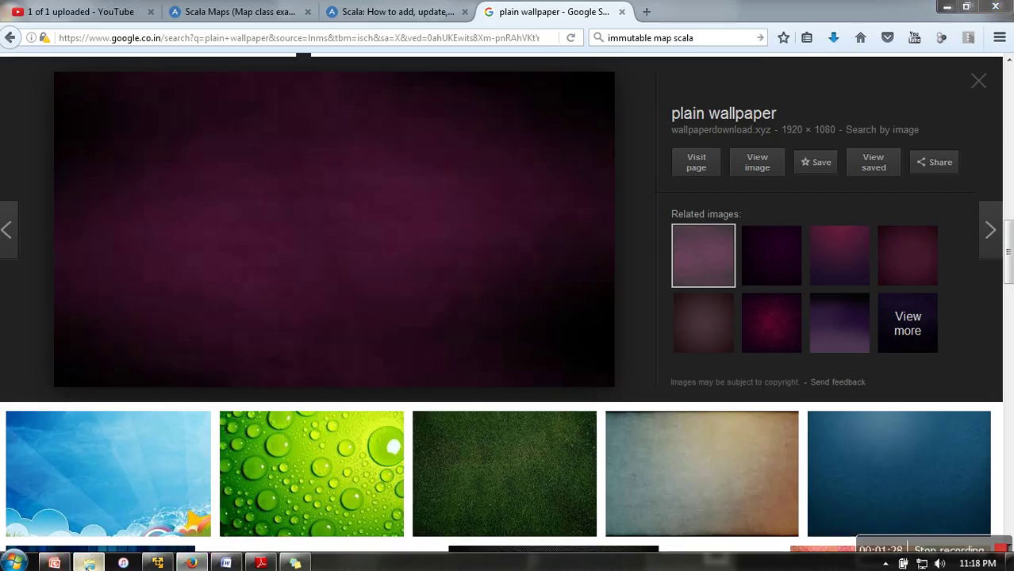
# Find and select the 300 × 168 'wall' JPEG in the Desktop folder, then return to PowerPoint
pyautogui.click(88, 564)
pyautogui.click(52, 98)
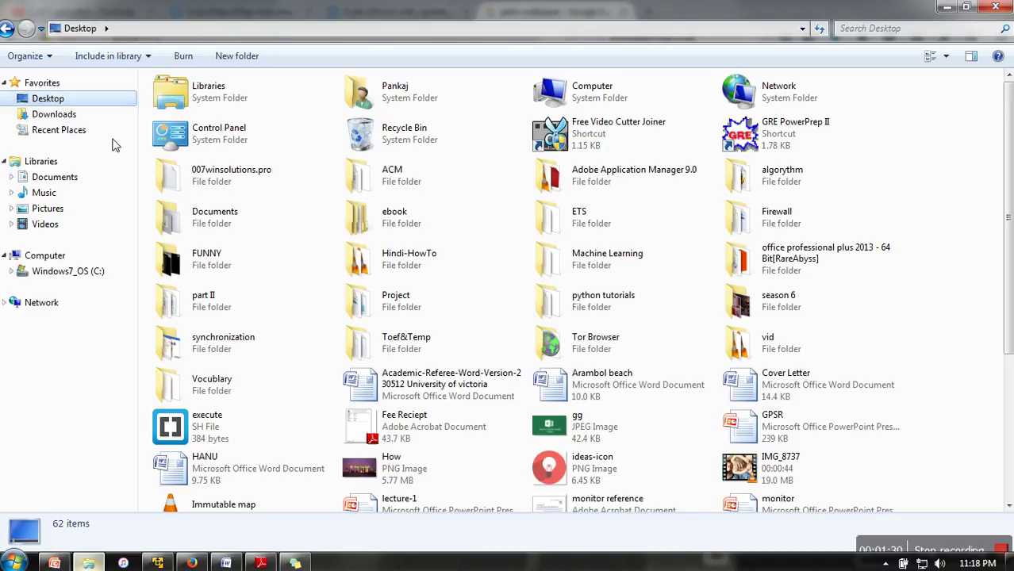
pyautogui.click(173, 208)
pyautogui.press('End')
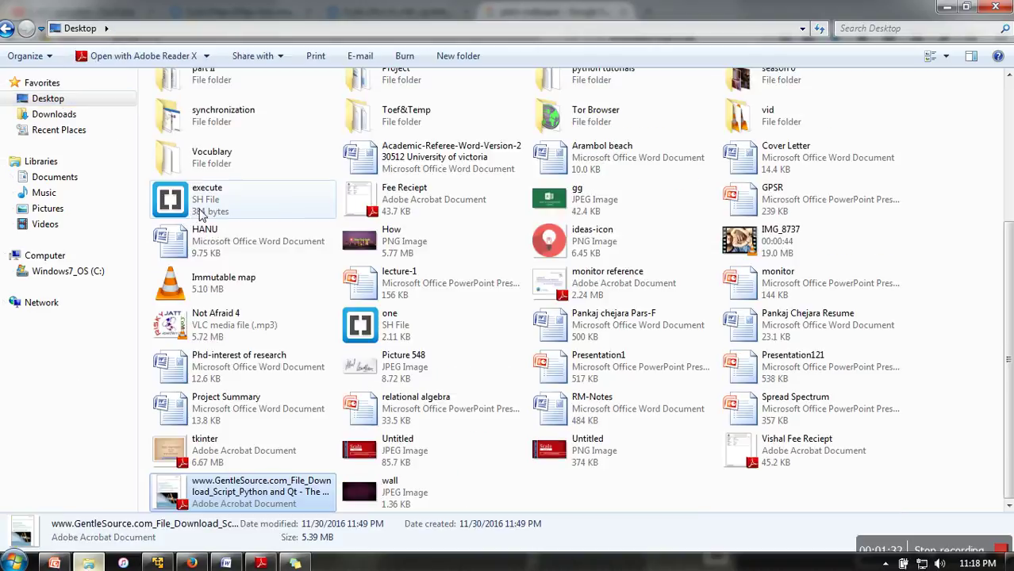
pyautogui.press('Right')
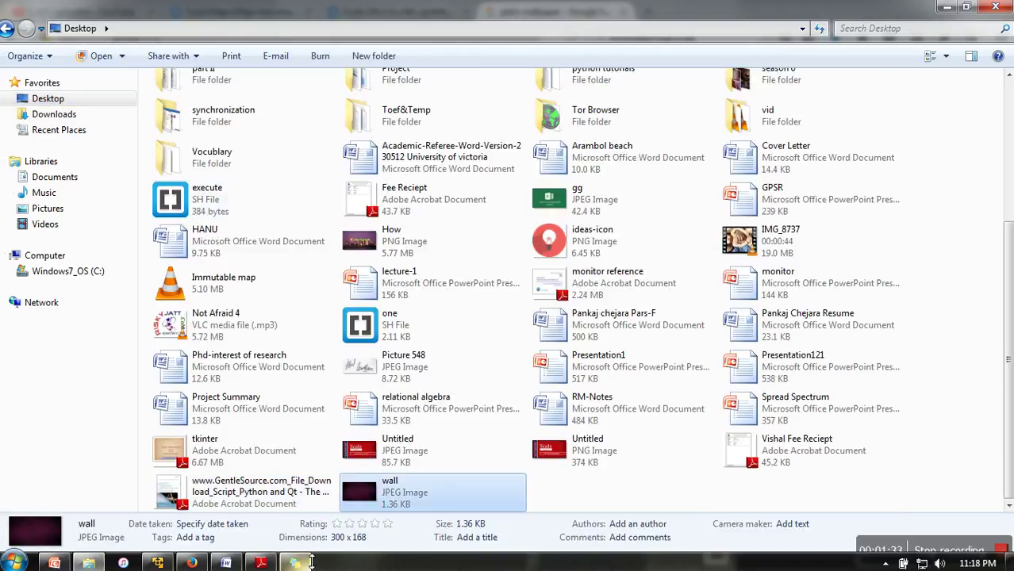
pyautogui.keyDown('ctrl'); pyautogui.click(427, 477); pyautogui.keyUp('ctrl')
pyautogui.click(497, 492)
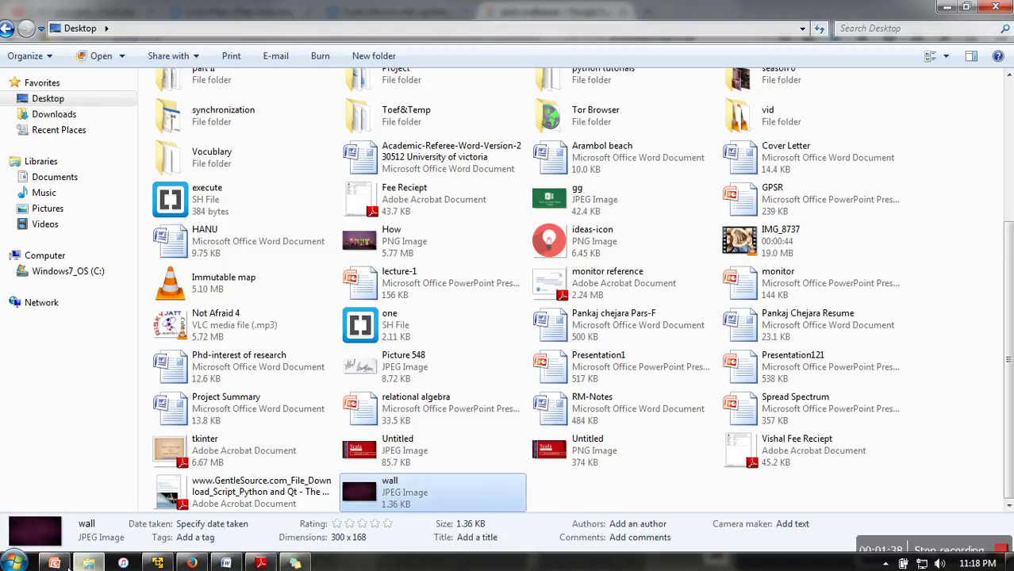
# Paste the purple wallpaper onto the slide and stretch it to the full slide width
pyautogui.hotkey('ctrl', 'v')
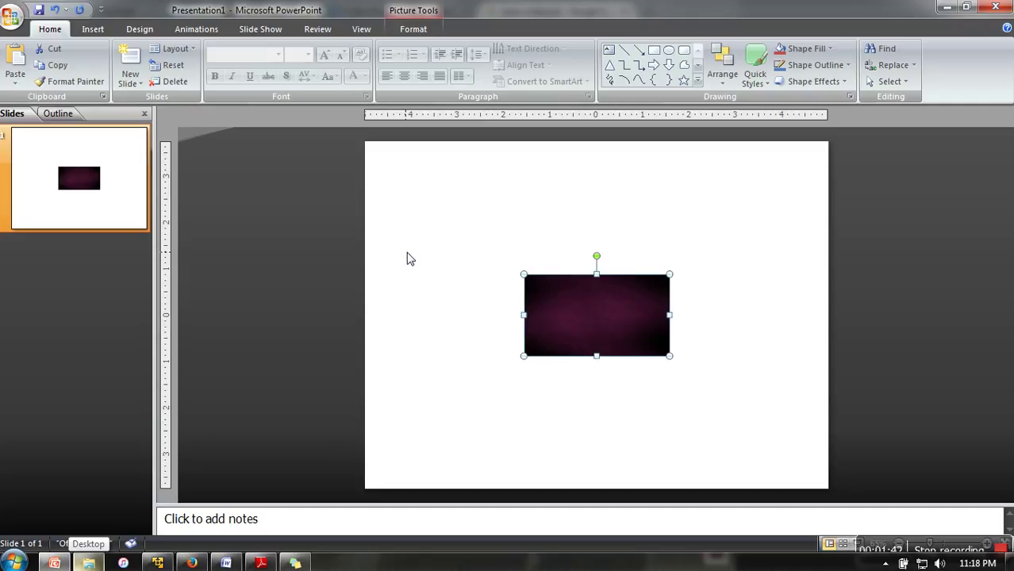
pyautogui.moveTo(527, 278); pyautogui.dragTo(383, 209)
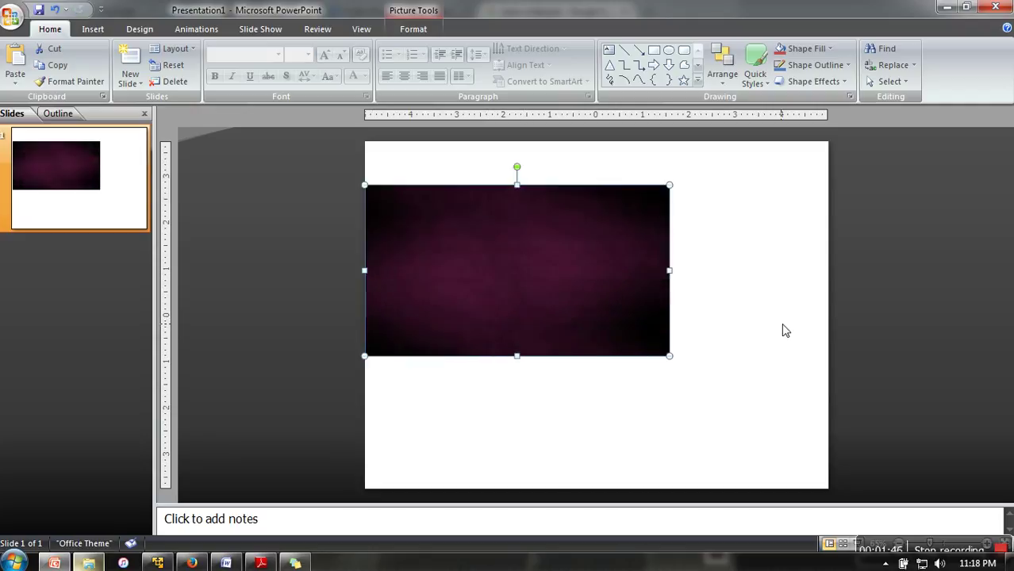
pyautogui.moveTo(673, 359); pyautogui.dragTo(833, 443)
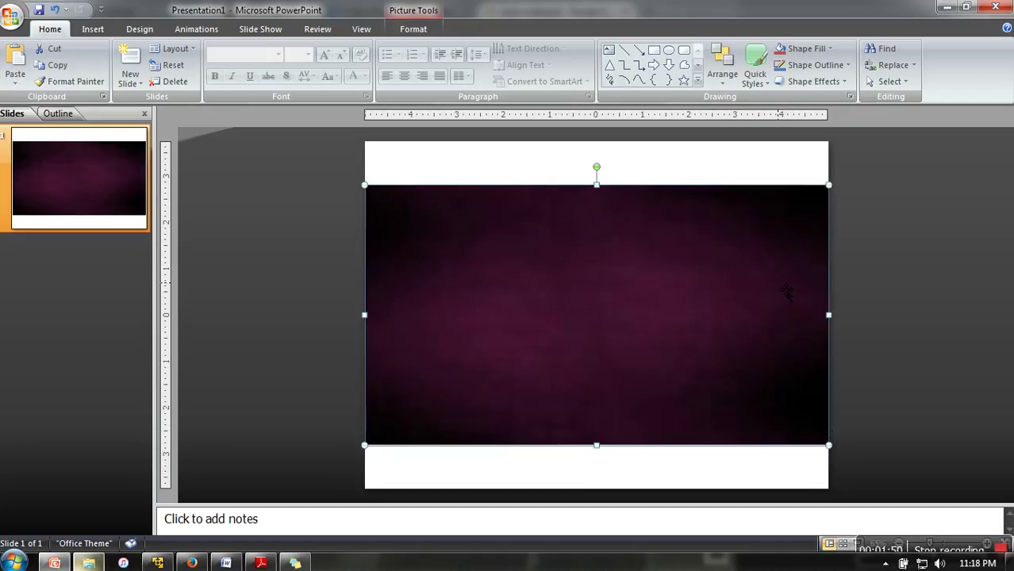
pyautogui.click(872, 286)
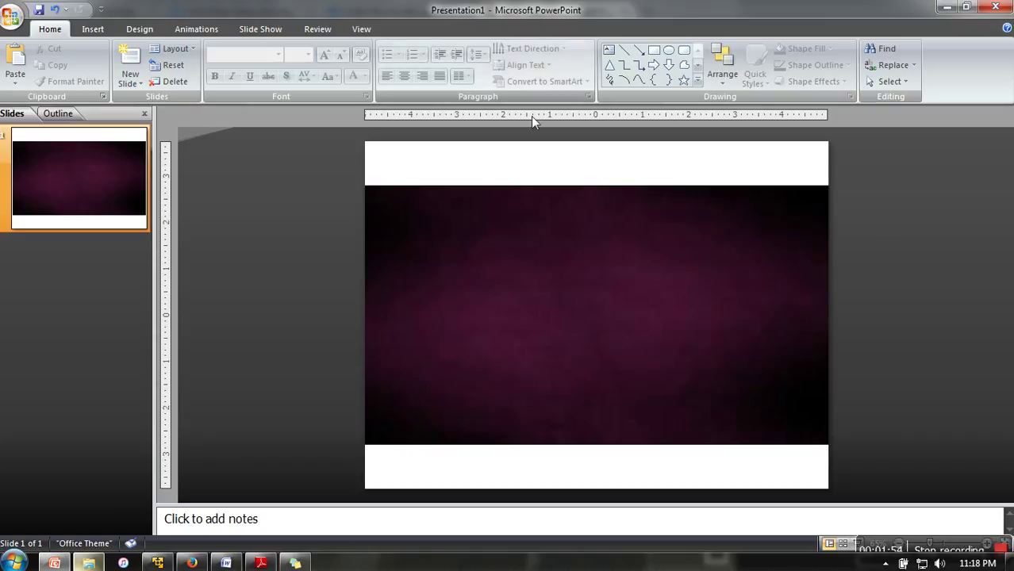
# Add a 'Java' text box over the upper purple area and make its text white
pyautogui.click(610, 52)
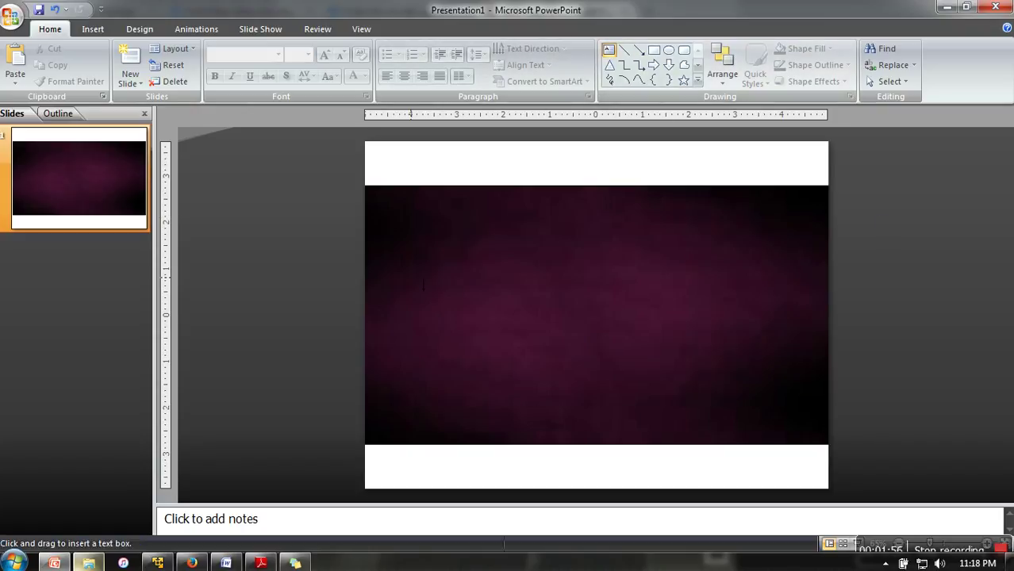
pyautogui.moveTo(396, 223)
pyautogui.mouseDown()
pyautogui.moveTo(684, 358)
pyautogui.moveTo(688, 348)
pyautogui.mouseUp()
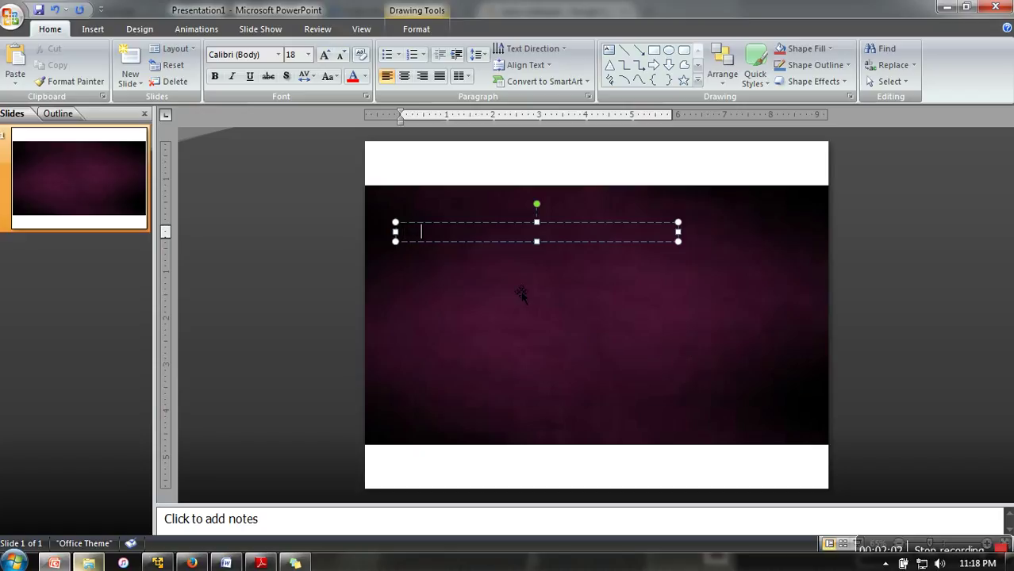
pyautogui.click(494, 242)
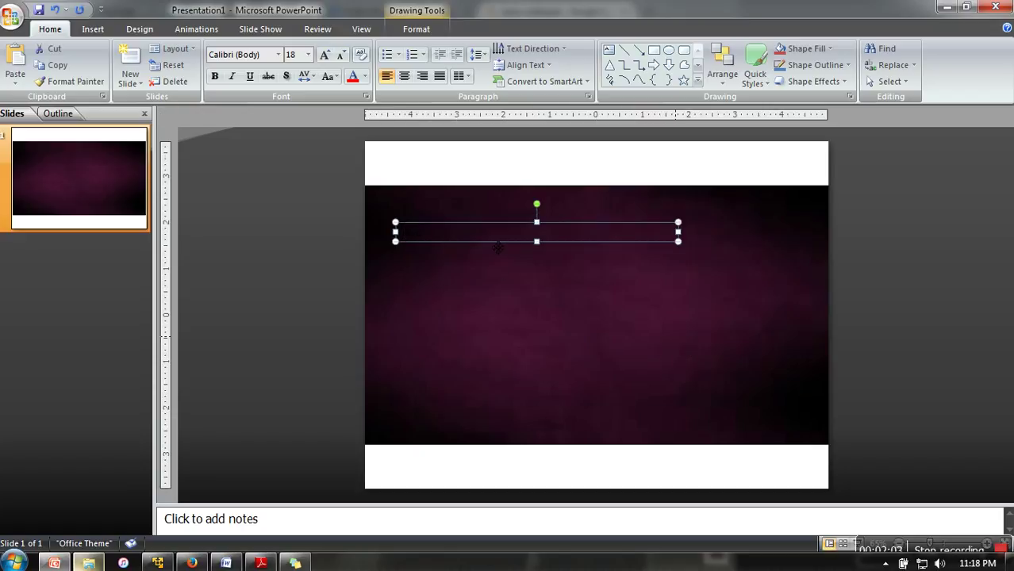
pyautogui.click(364, 76)
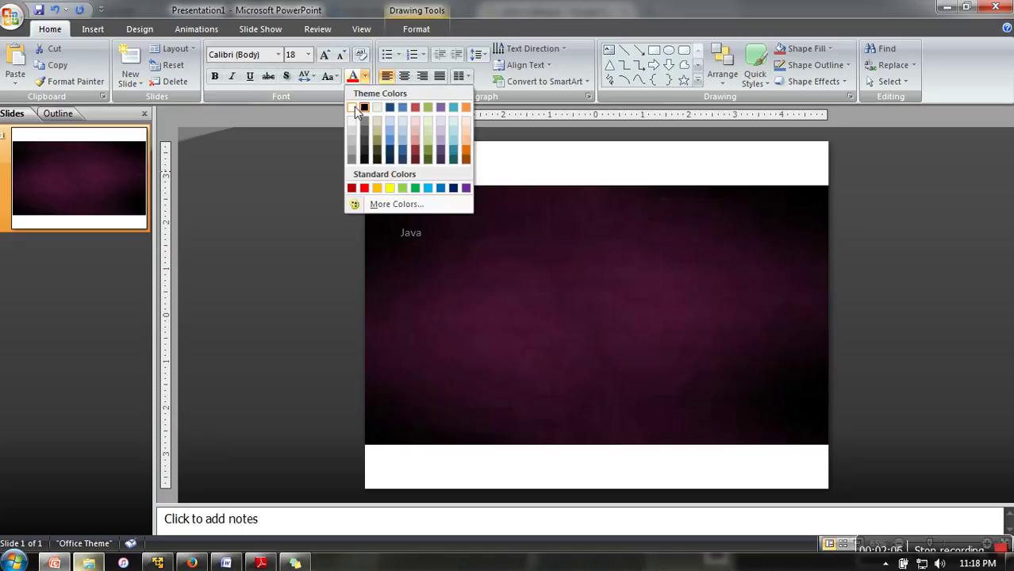
pyautogui.click(353, 107)
# Grow the Java text repeatedly, then shrink it once to settle at 115 pt
pyautogui.click(325, 54)
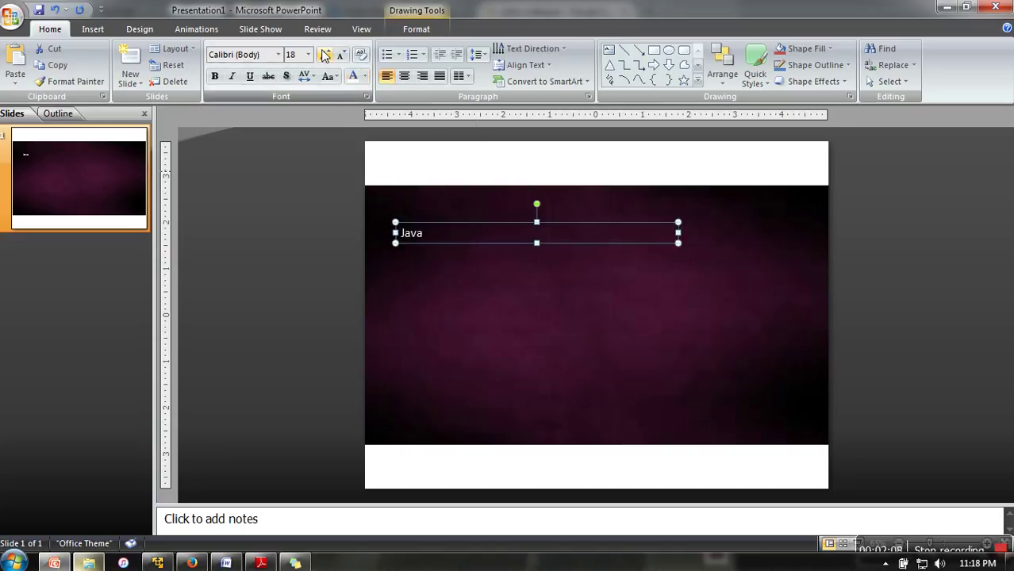
pyautogui.doubleClick(326, 54)
pyautogui.tripleClick(326, 54)
pyautogui.click(325, 54)
pyautogui.tripleClick(325, 54)
pyautogui.doubleClick(326, 54)
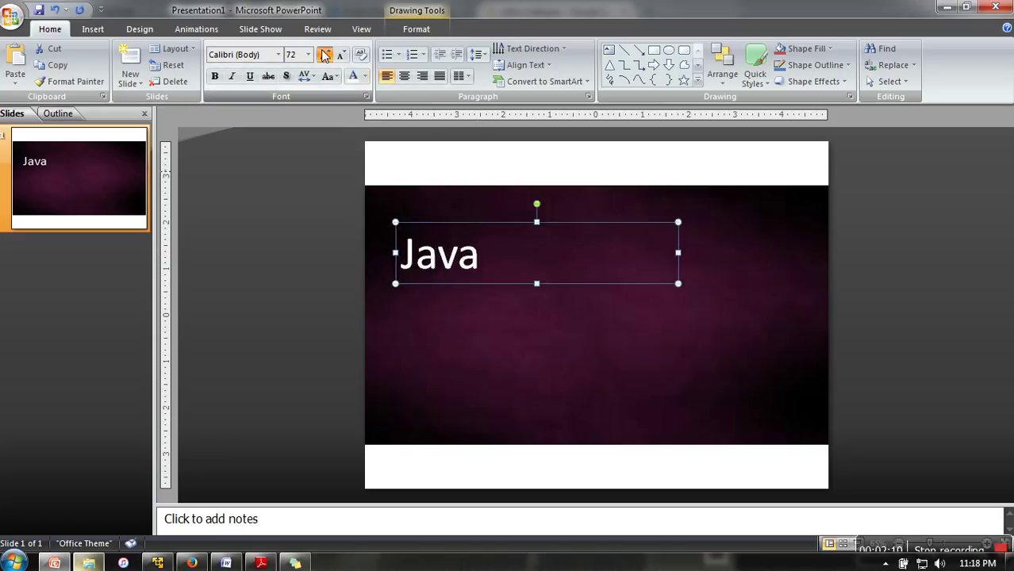
pyautogui.doubleClick(325, 54)
pyautogui.doubleClick(325, 54)
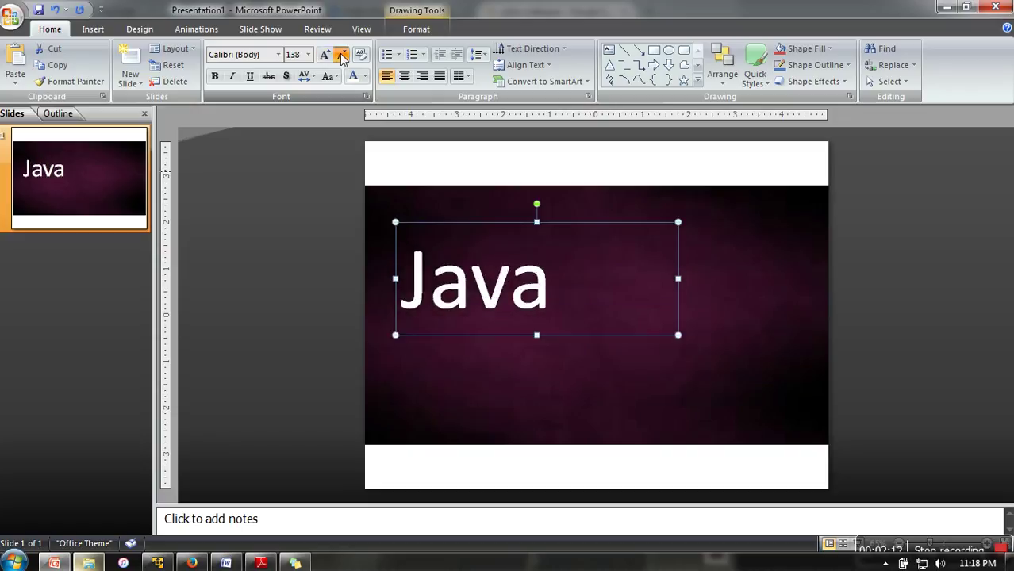
pyautogui.click(342, 55)
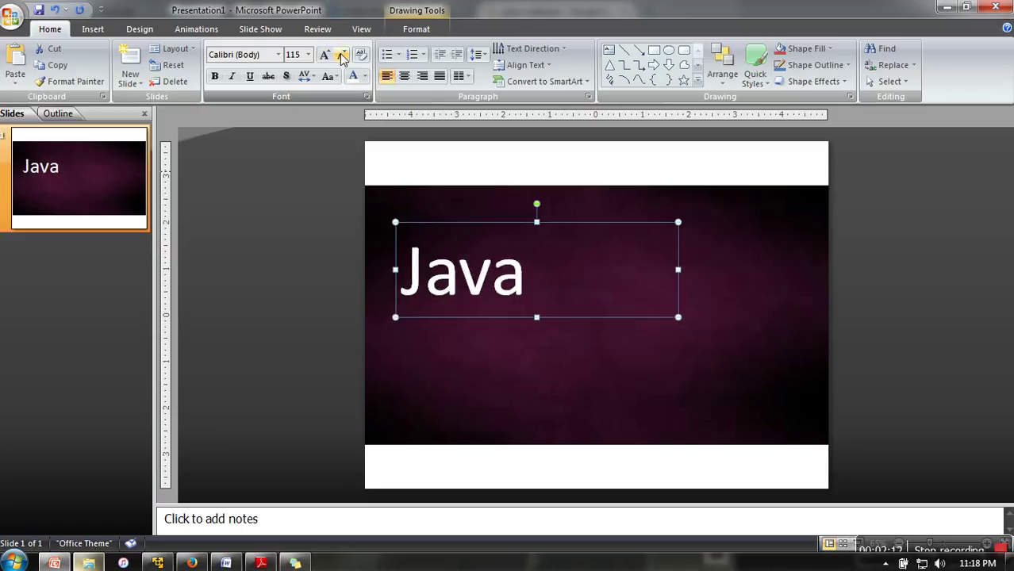
# Set the Java title's font to Baskerville Old Face
pyautogui.click(280, 54)
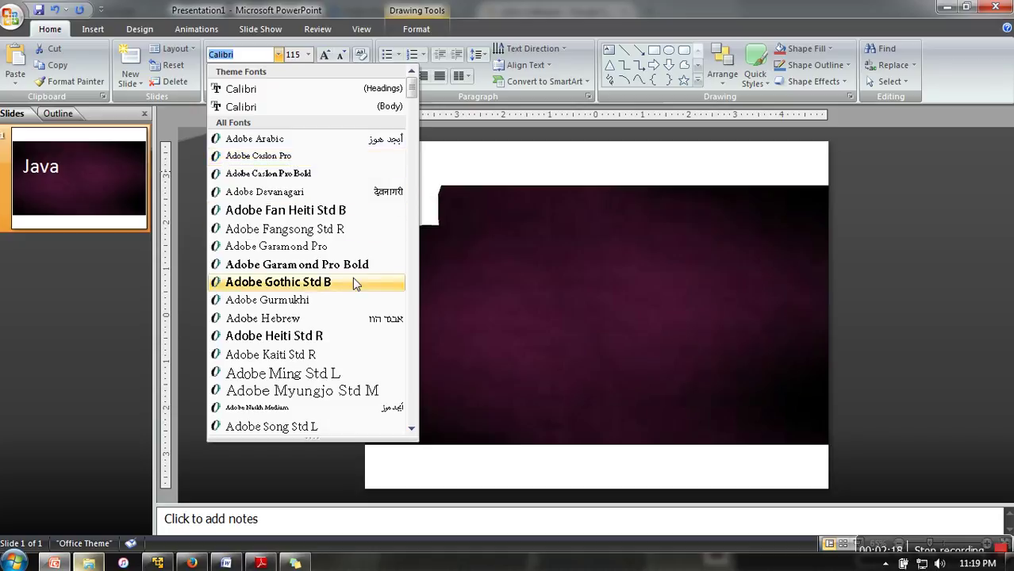
pyautogui.scroll(-3, 324, 296)
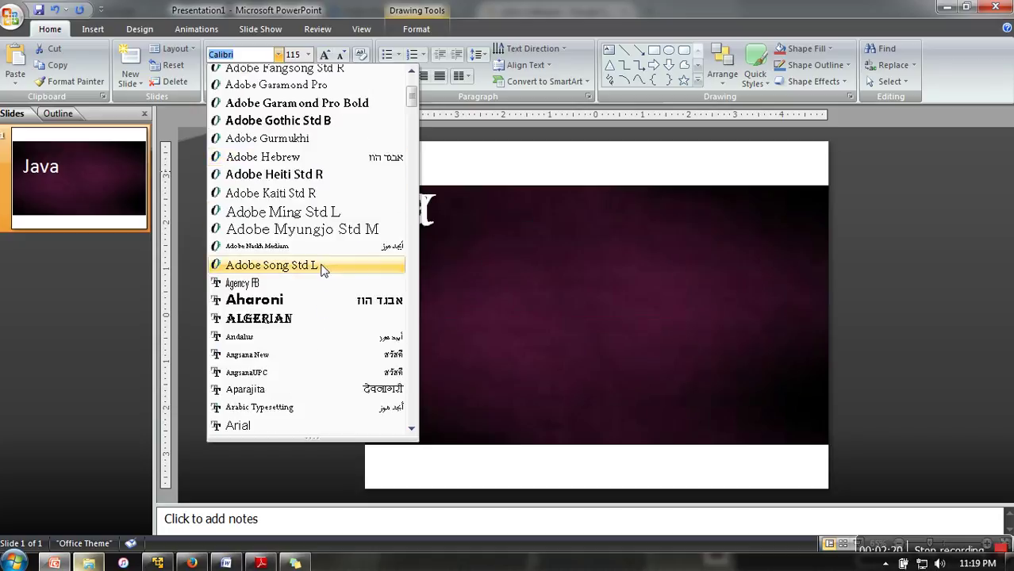
pyautogui.scroll(-2, 316, 311)
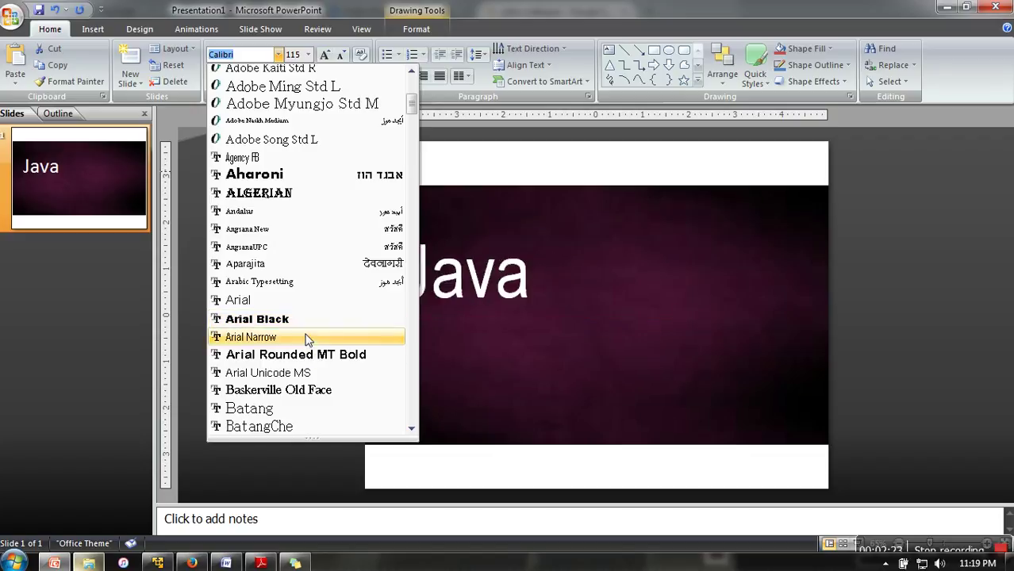
pyautogui.click(308, 391)
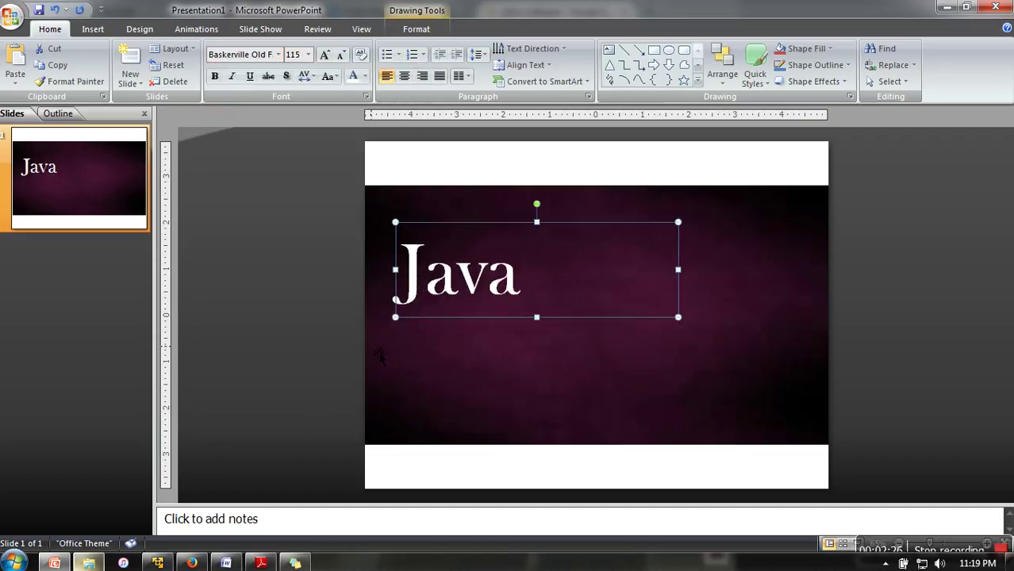
pyautogui.click(907, 278)
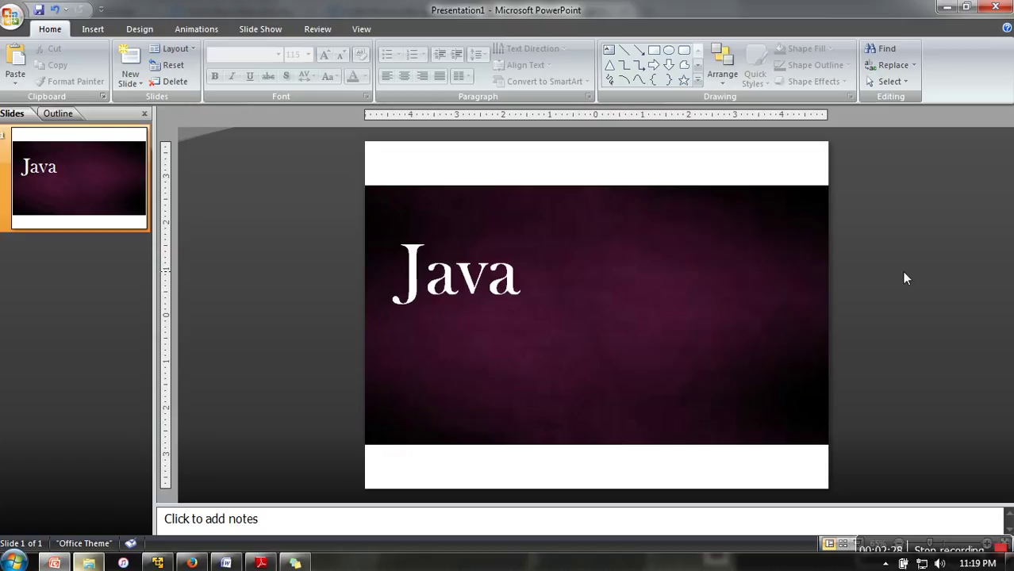
# Draw a thin bar below Java with no outline and a white fill
pyautogui.click(654, 51)
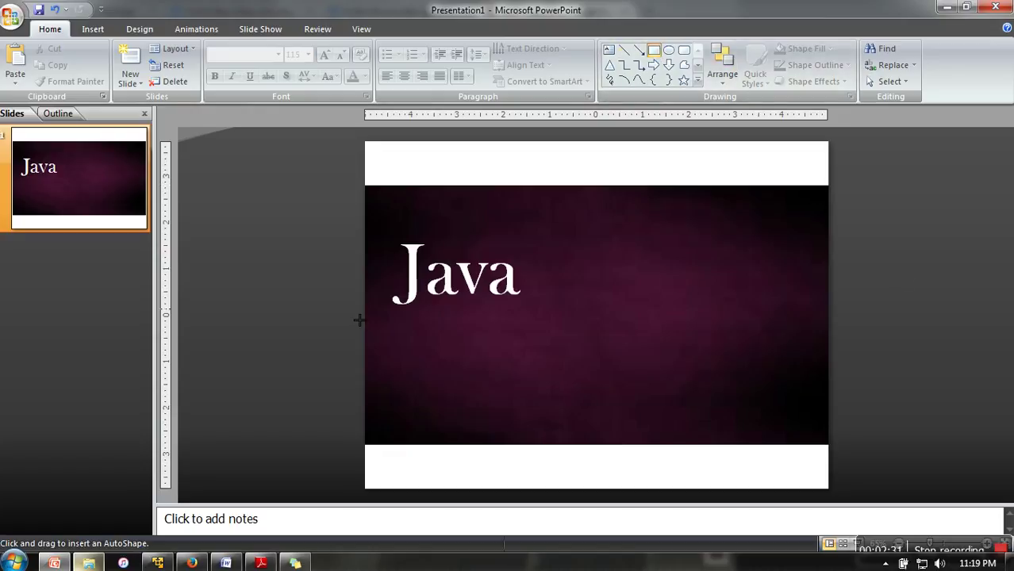
pyautogui.moveTo(349, 307)
pyautogui.mouseDown()
pyautogui.moveTo(573, 355)
pyautogui.moveTo(960, 317)
pyautogui.moveTo(937, 328)
pyautogui.moveTo(927, 312)
pyautogui.mouseUp()
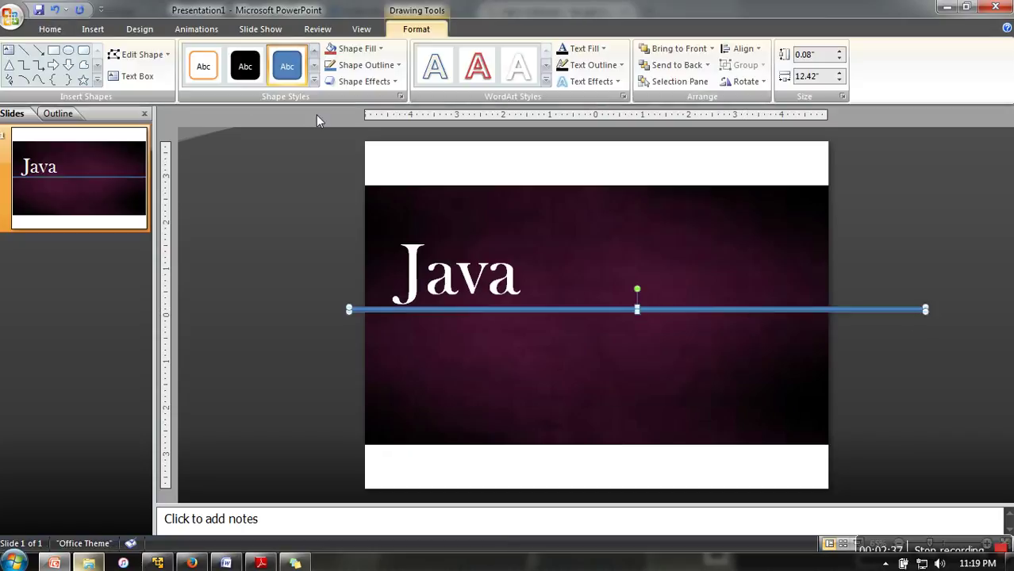
pyautogui.click(388, 69)
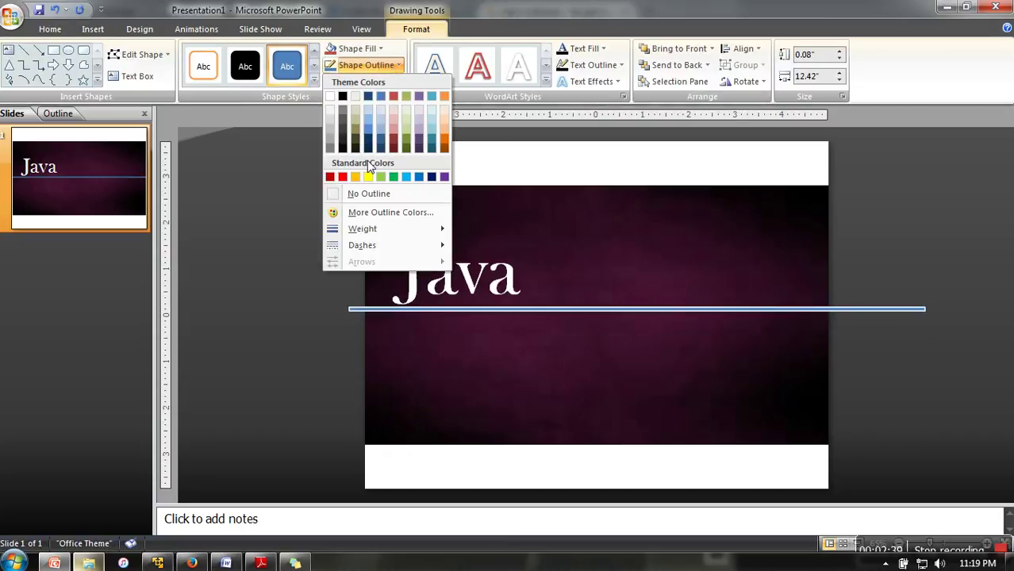
pyautogui.click(380, 194)
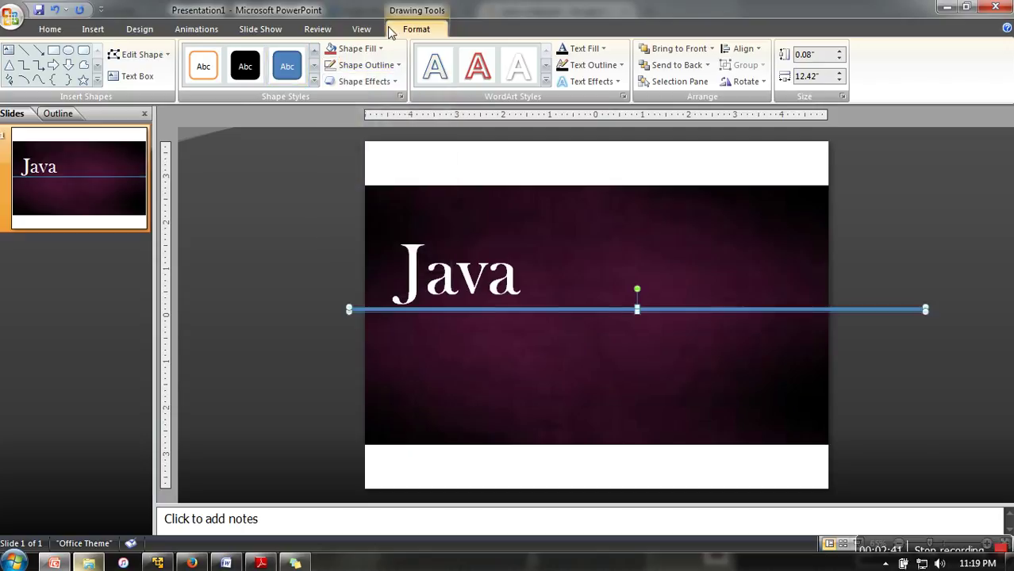
pyautogui.click(356, 49)
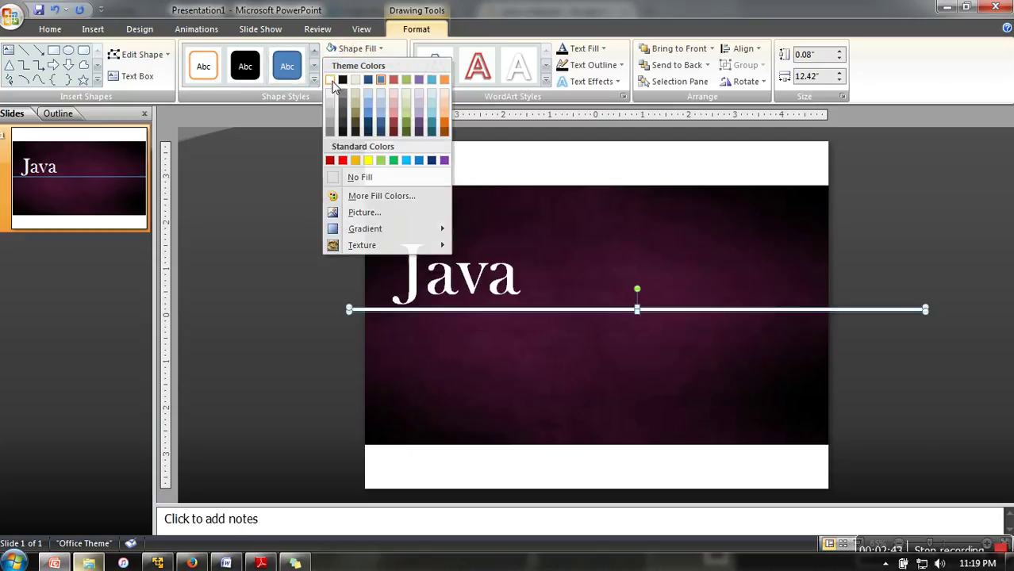
pyautogui.click(331, 80)
# Delete an accidental paste, then duplicate the white line and align the copy as a double rule
pyautogui.hotkey('ctrl', 'v')
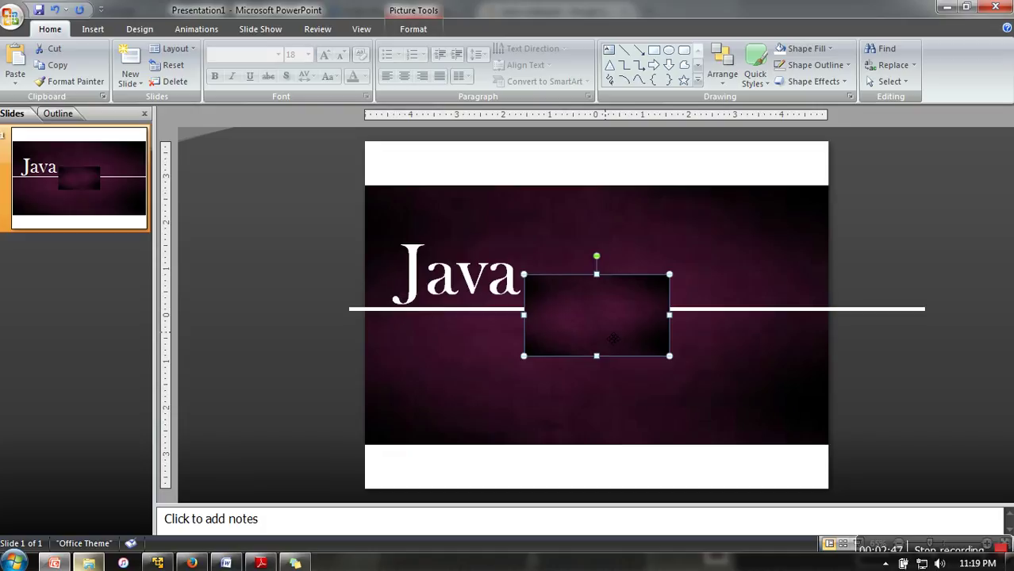
pyautogui.press('Delete')
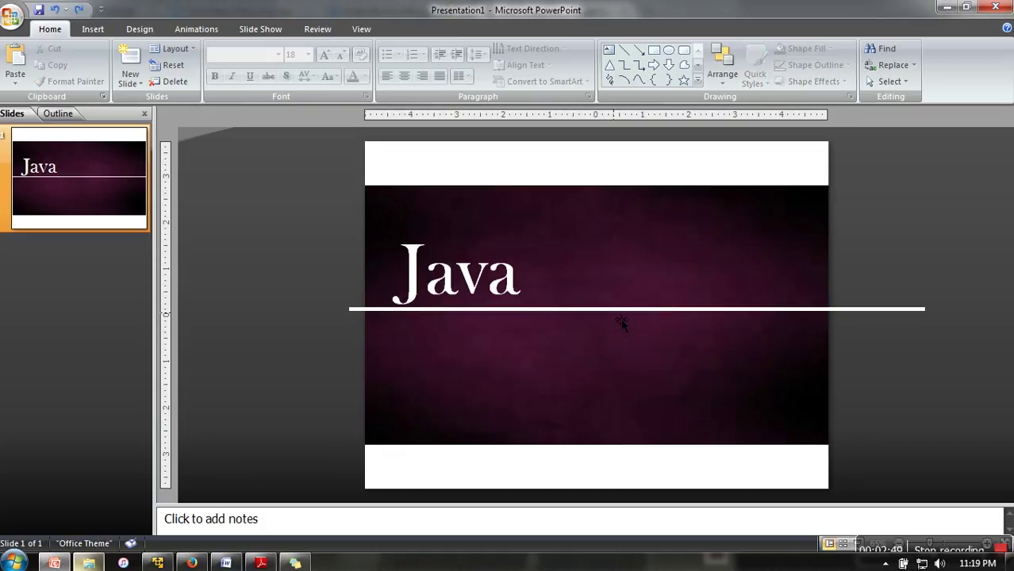
pyautogui.click(620, 314)
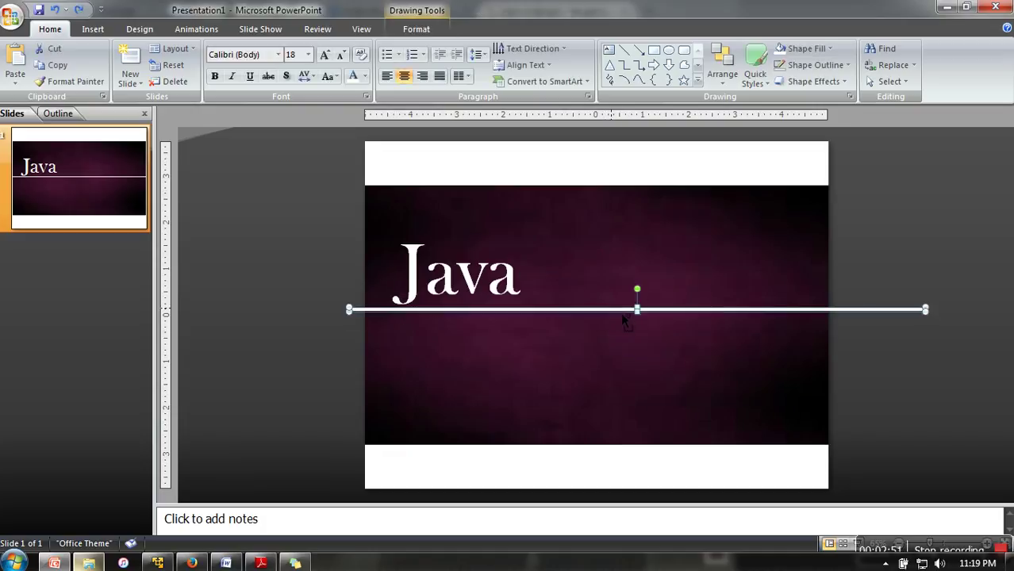
pyautogui.hotkey('ctrl', 'd')
pyautogui.press('Left')
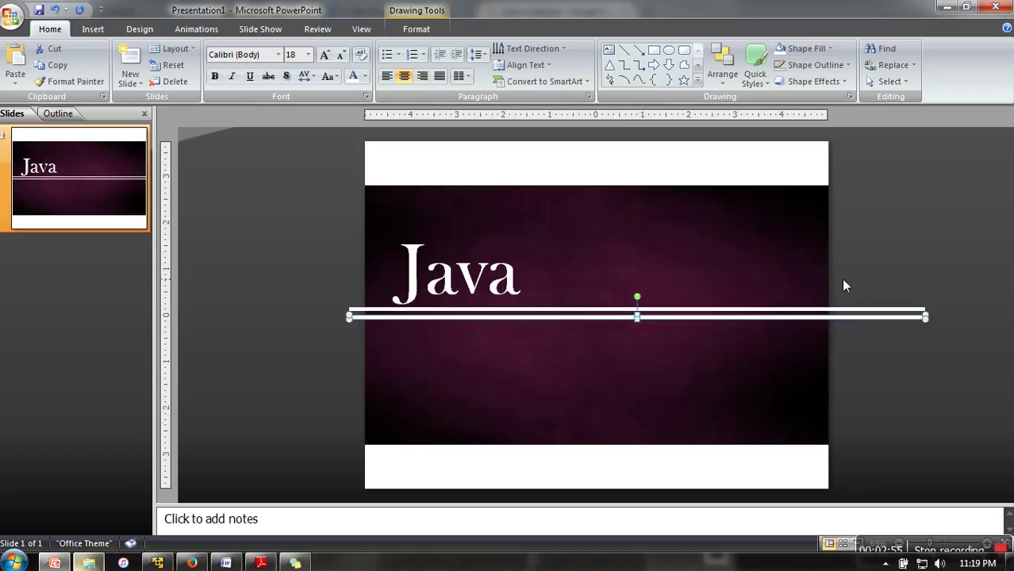
pyautogui.click(890, 279)
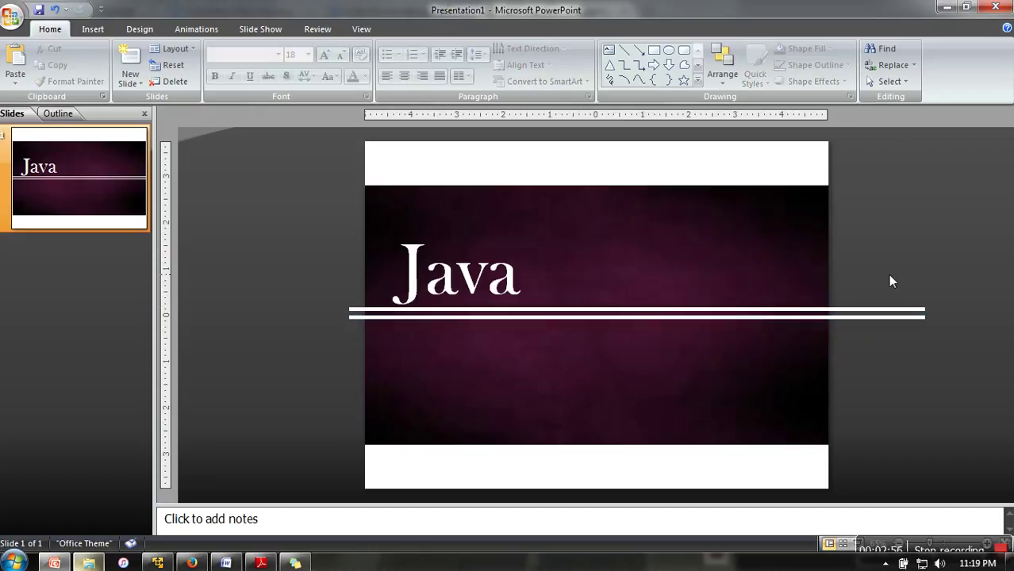
# Create a text box beneath the double lines and type the subtitle text
pyautogui.click(610, 52)
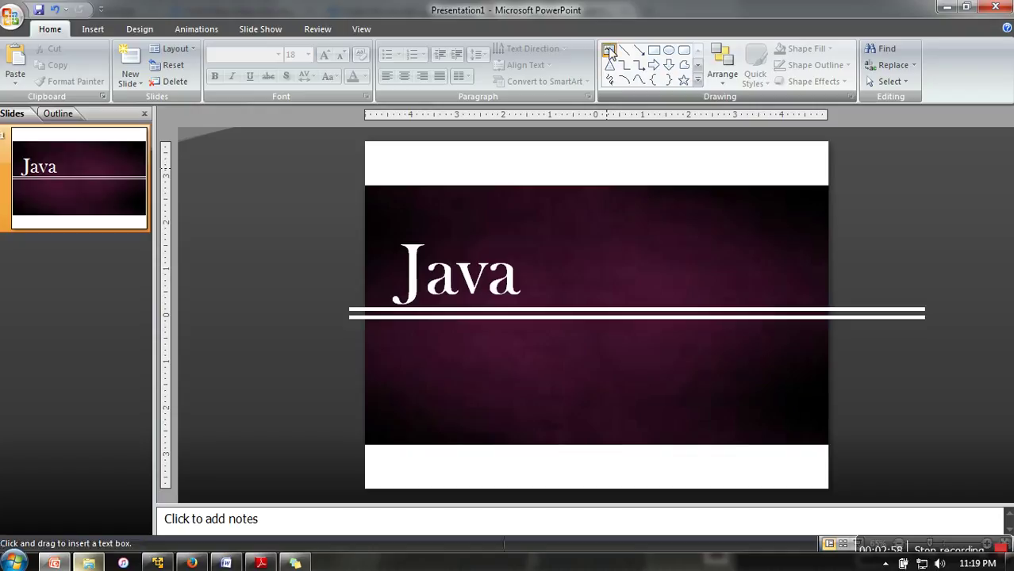
pyautogui.click(684, 53)
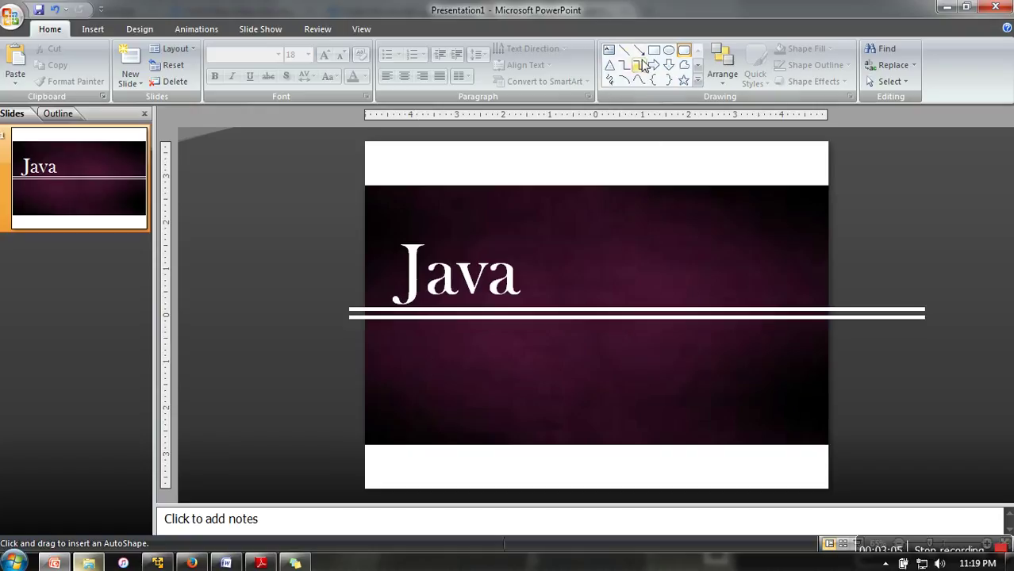
pyautogui.click(610, 50)
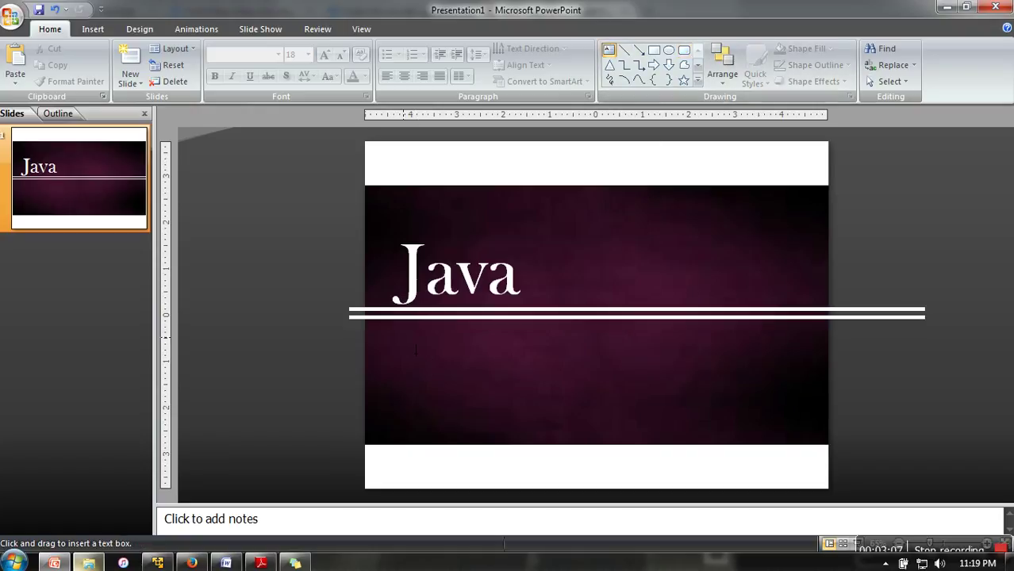
pyautogui.moveTo(726, 388); pyautogui.dragTo(738, 374)
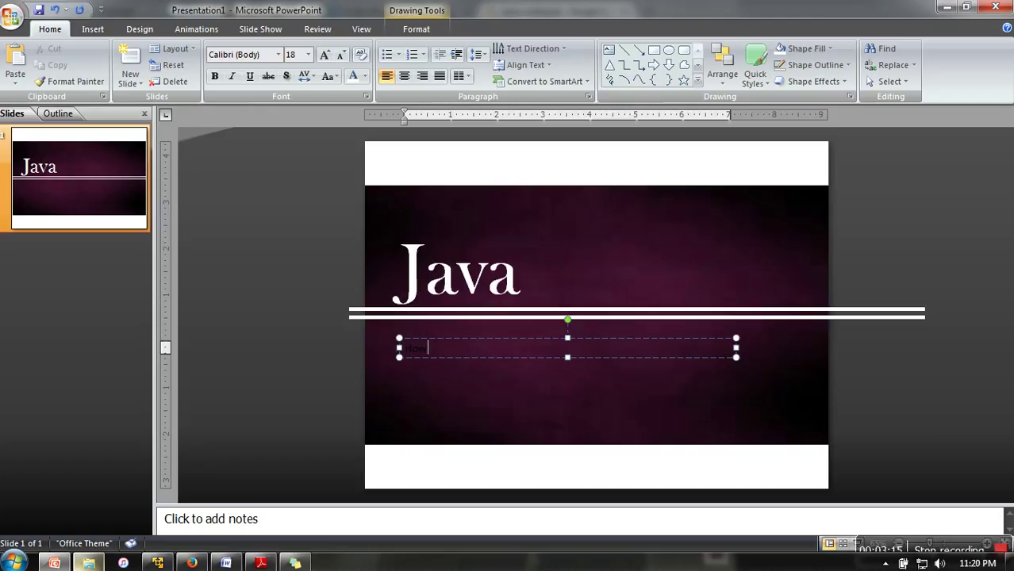
pyautogui.write('Pr')
# Make the Abstract Class text white and enlarge it with Grow Font
pyautogui.click(510, 367)
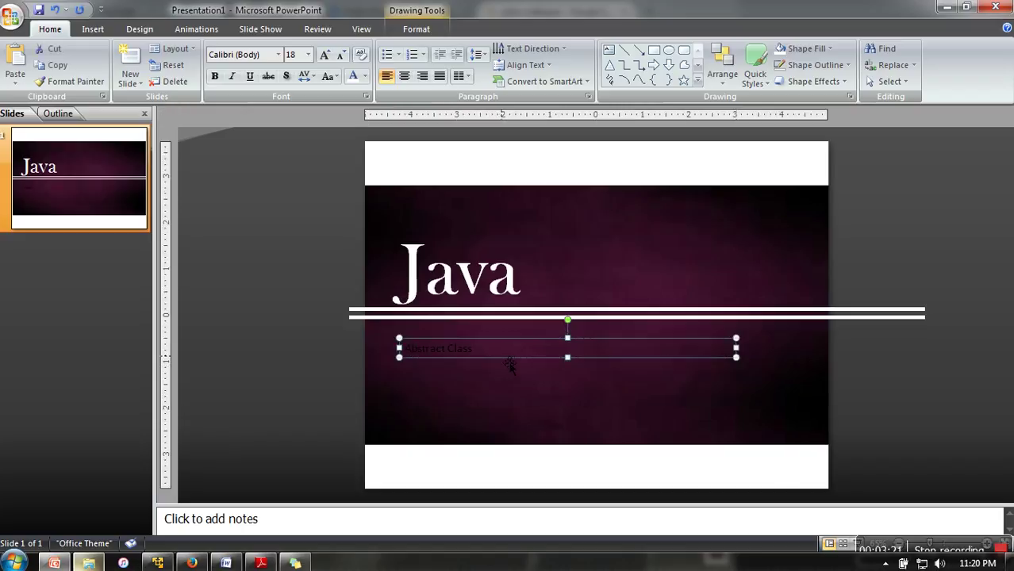
pyautogui.click(352, 80)
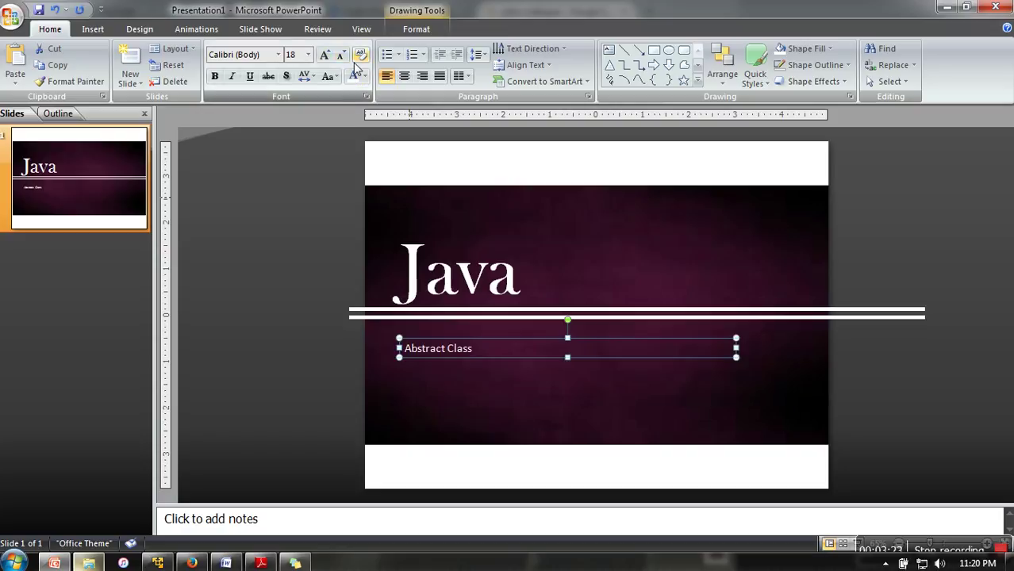
pyautogui.click(324, 55)
pyautogui.click(323, 55)
pyautogui.click(323, 55)
pyautogui.click(324, 55)
pyautogui.click(324, 55)
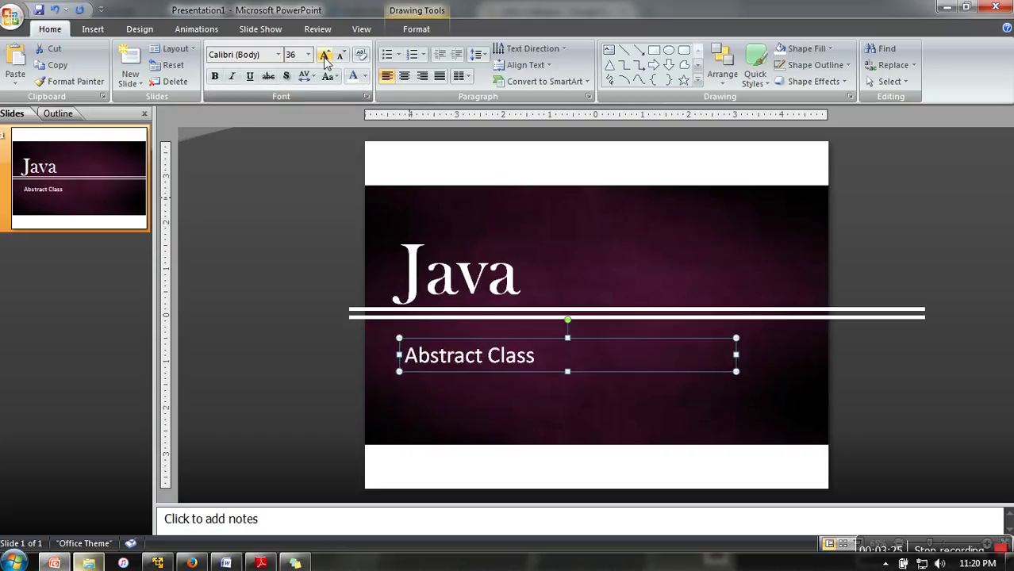
# Nudge the Abstract Class box toward the lower right and grow it to 54 pt
pyautogui.press('Right')
pyautogui.press('Right')
pyautogui.press('Right')
pyautogui.press('Right')
pyautogui.press('Right')
pyautogui.press('Right')
pyautogui.press('Right')
pyautogui.press('Right')
pyautogui.press('Right')
pyautogui.press('Right')
pyautogui.press('Right')
pyautogui.press('Right')
pyautogui.press('Right')
pyautogui.press('Right')
pyautogui.press('Right')
pyautogui.press('Right')
pyautogui.press('Right')
pyautogui.press('Right')
pyautogui.press('Right')
pyautogui.press('Right')
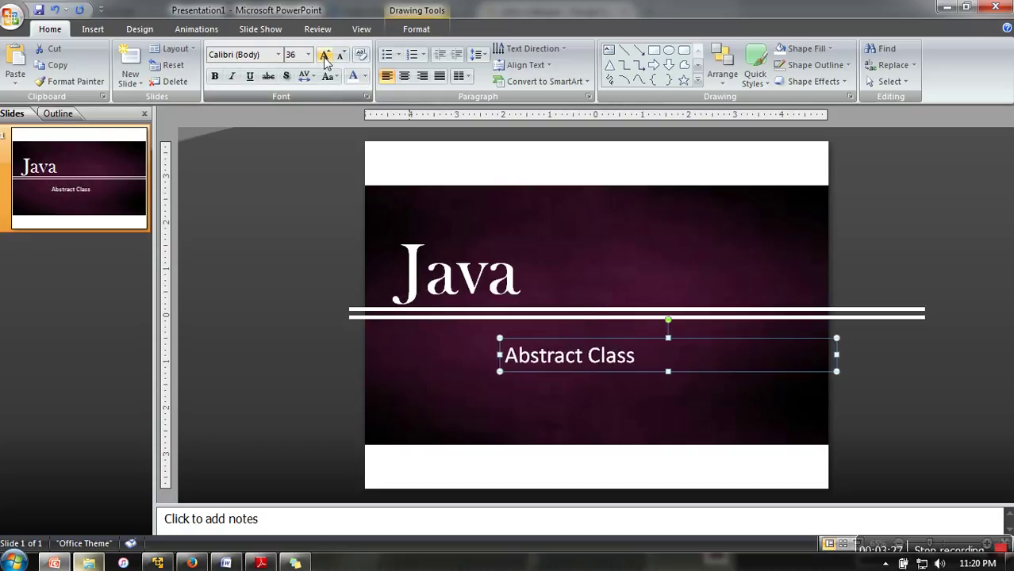
pyautogui.press('Right')
pyautogui.press('Right')
pyautogui.press('Right')
pyautogui.press('Right')
pyautogui.press('Right')
pyautogui.press('Right')
pyautogui.press('Right')
pyautogui.press('Right')
pyautogui.press('Right')
pyautogui.press('Right')
pyautogui.press('Right')
pyautogui.press('Right')
pyautogui.press('Right')
pyautogui.press('Right')
pyautogui.press('Right')
pyautogui.press('Right')
pyautogui.press('Right')
pyautogui.press('Right')
pyautogui.press('Right')
pyautogui.press('Right')
pyautogui.press('Down')
pyautogui.press('Down')
pyautogui.press('Down')
pyautogui.press('Down')
pyautogui.press('Down')
pyautogui.press('Down')
pyautogui.press('Down')
pyautogui.press('Down')
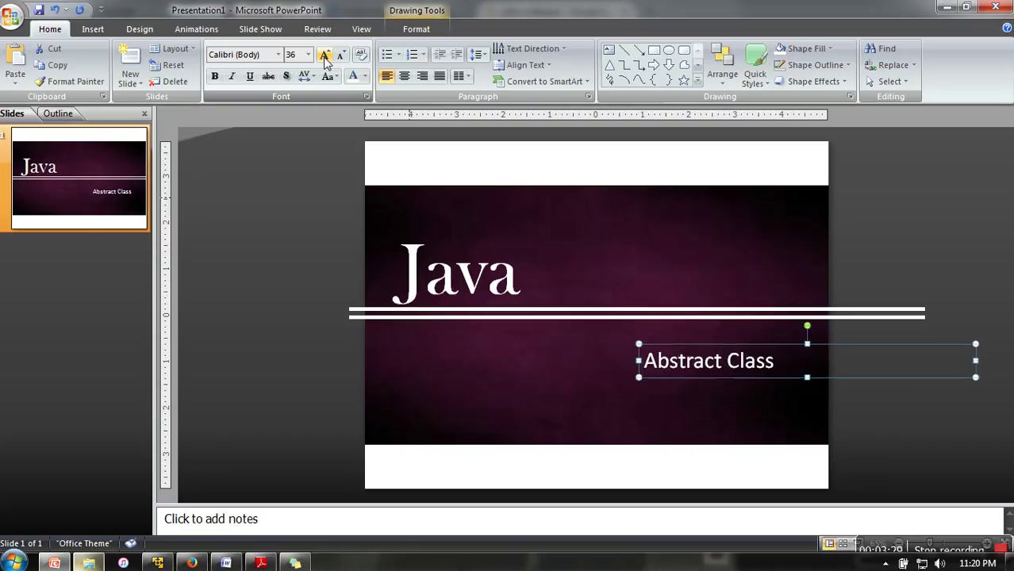
pyautogui.press('Down')
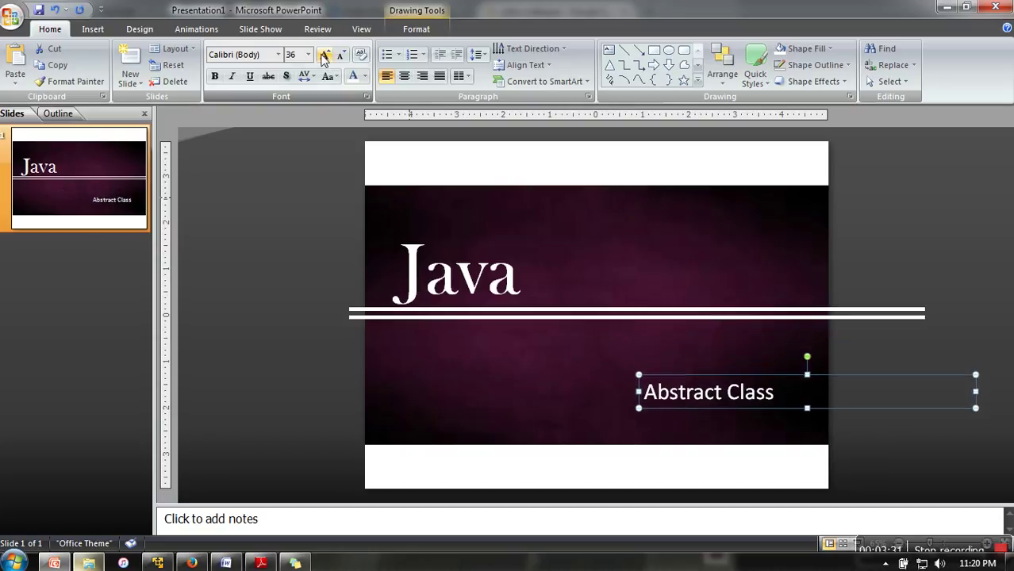
pyautogui.click(323, 55)
pyautogui.click(324, 55)
pyautogui.click(324, 55)
pyautogui.click(324, 54)
pyautogui.press('Left')
pyautogui.press('Left')
pyautogui.press('Left')
pyautogui.press('Left')
pyautogui.press('Left')
pyautogui.press('Left')
pyautogui.press('Left')
pyautogui.press('Left')
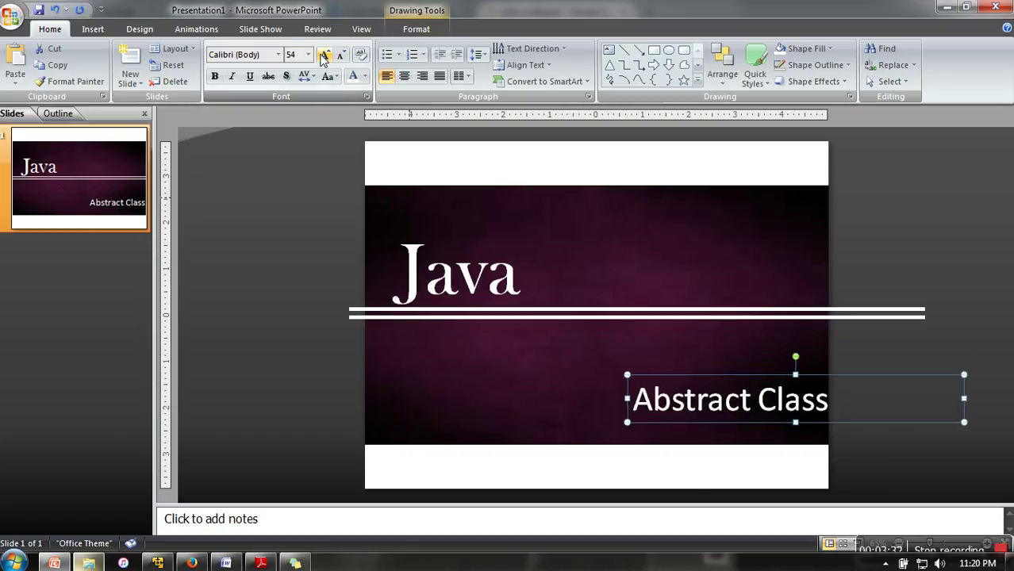
pyautogui.press('Up')
pyautogui.press('Up')
pyautogui.press('Up')
pyautogui.press('Up')
pyautogui.press('Up')
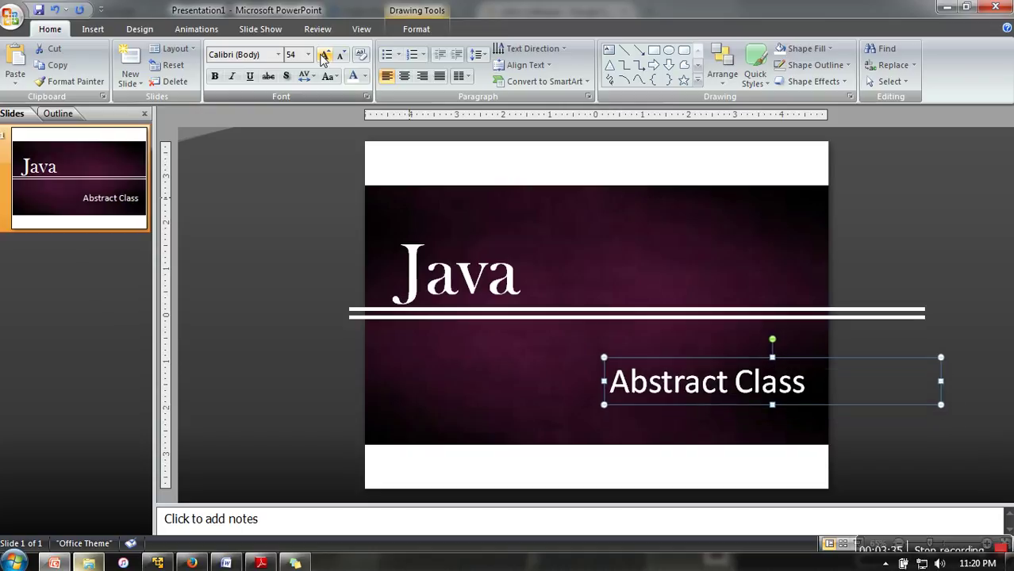
pyautogui.press('Left')
pyautogui.press('Left')
pyautogui.press('Left')
pyautogui.press('Up')
pyautogui.press('Up')
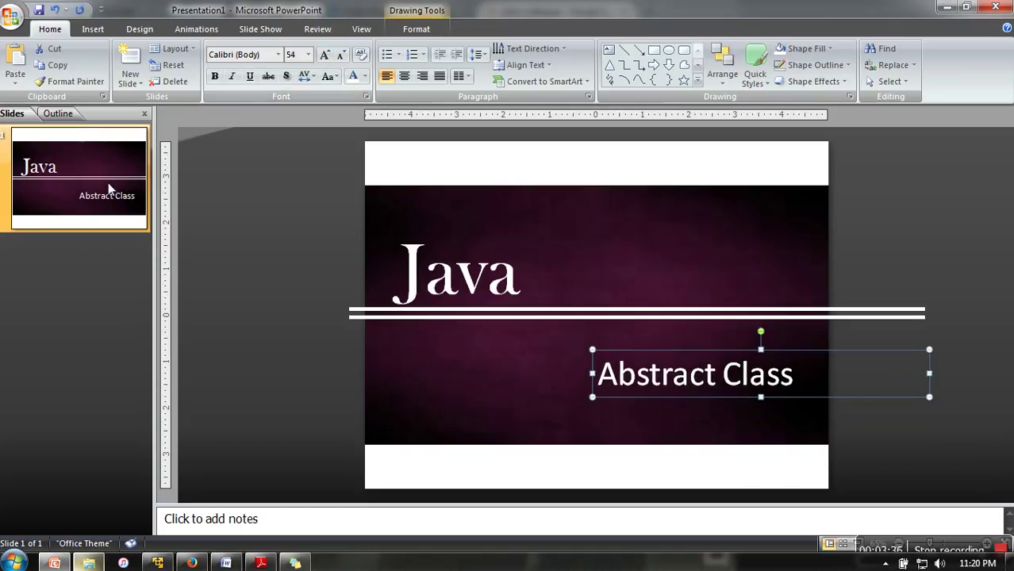
pyautogui.click(265, 296)
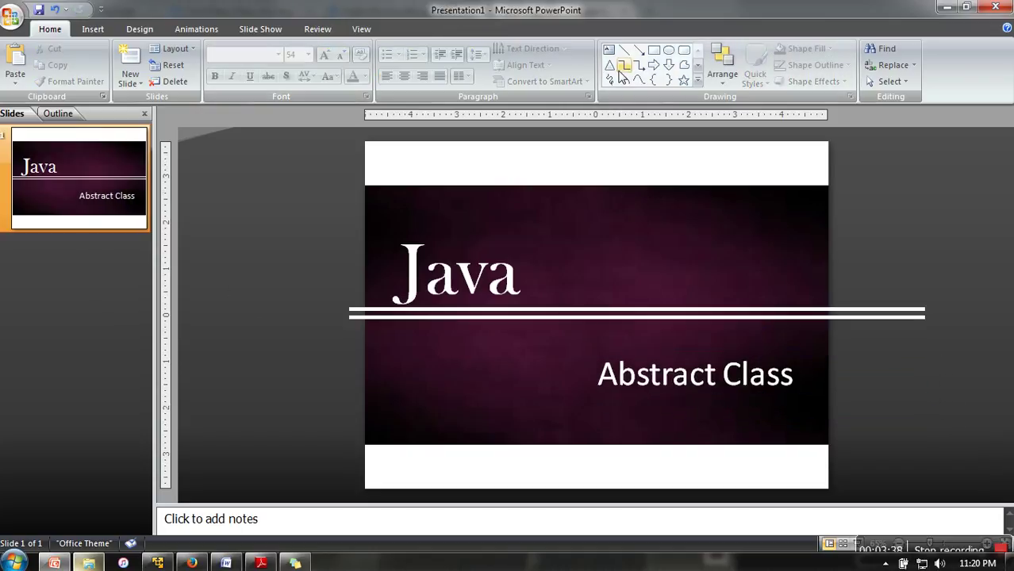
# Draw a rounded rectangle below the double lines with no outline and white fill
pyautogui.click(684, 50)
pyautogui.moveTo(330, 350)
pyautogui.mouseDown()
pyautogui.moveTo(505, 401)
pyautogui.moveTo(565, 382)
pyautogui.moveTo(517, 386)
pyautogui.mouseUp()
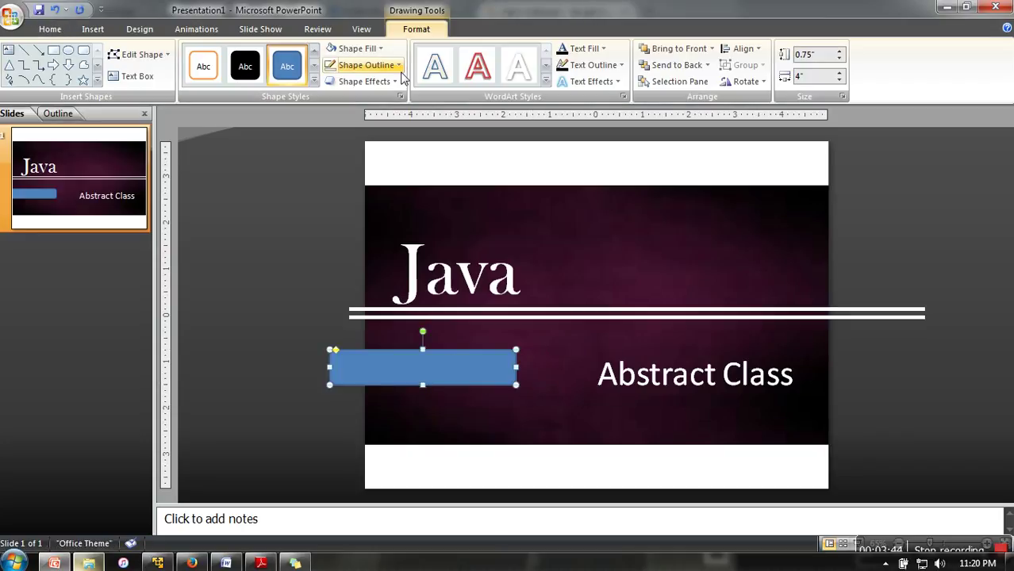
pyautogui.click(367, 65)
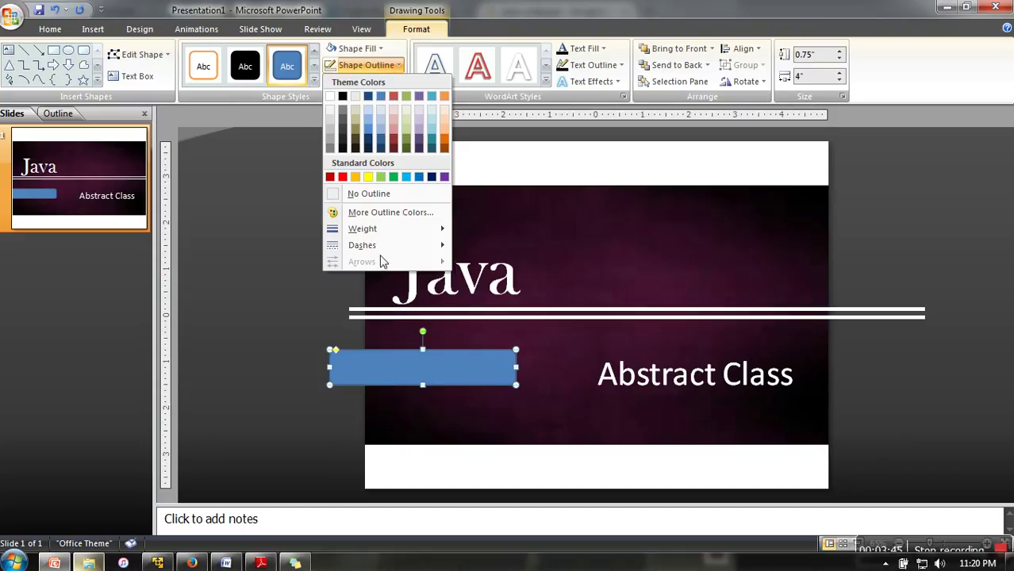
pyautogui.click(361, 193)
pyautogui.click(369, 47)
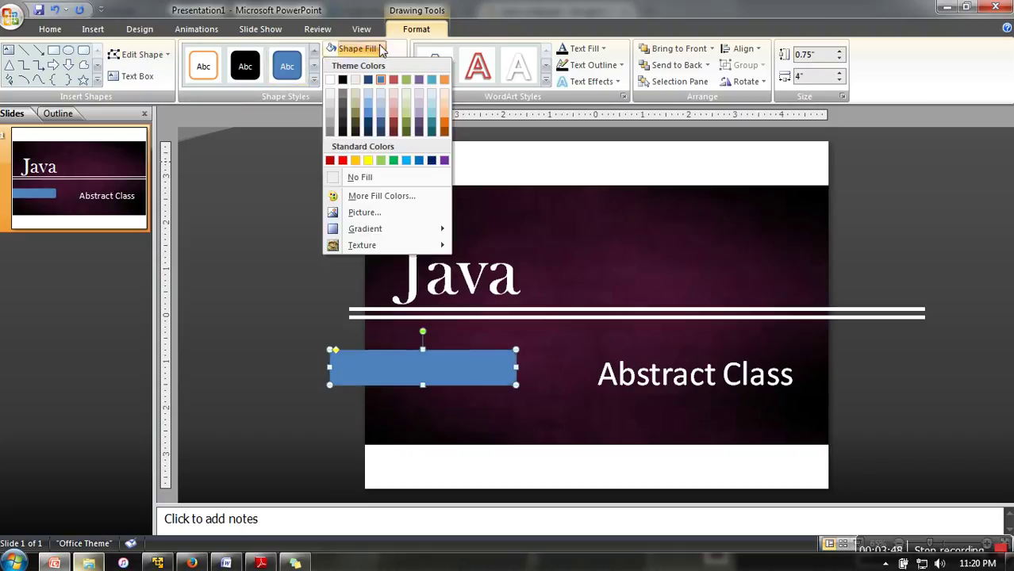
pyautogui.click(331, 81)
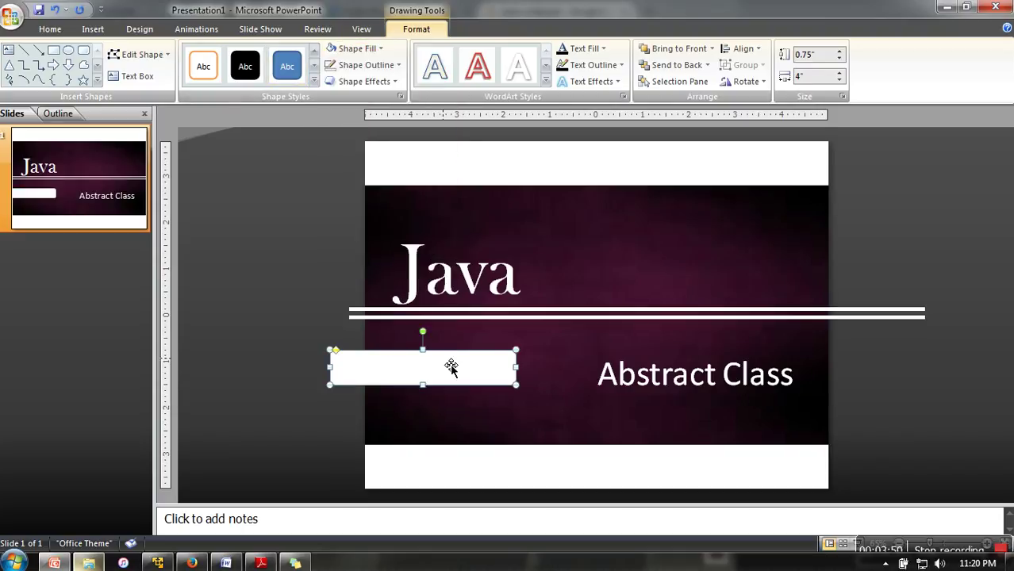
# Add 'Tutorial # 1' text in the box, formatted black, bold and 32 pt
pyautogui.click(450, 367)
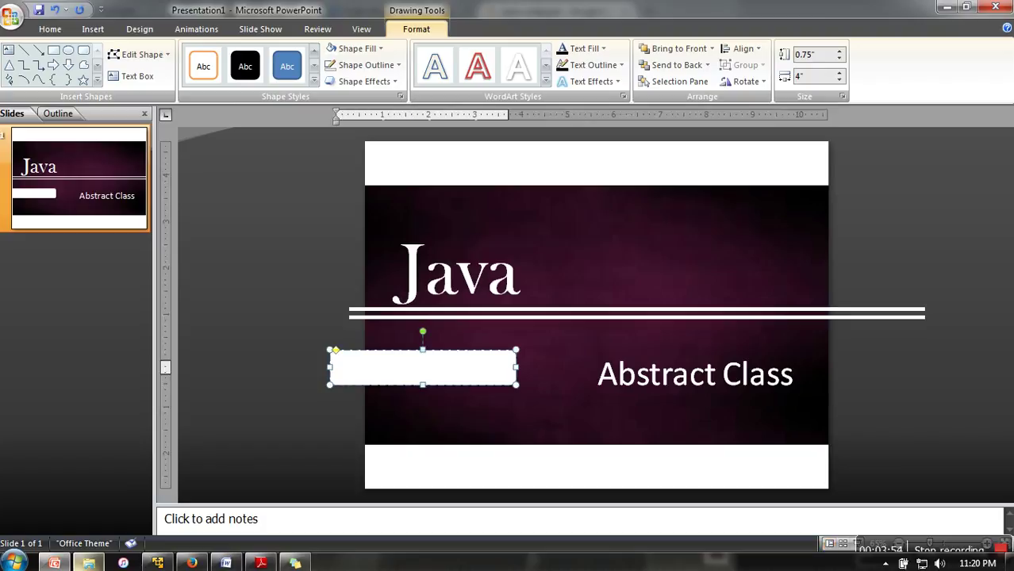
pyautogui.press('Escape')
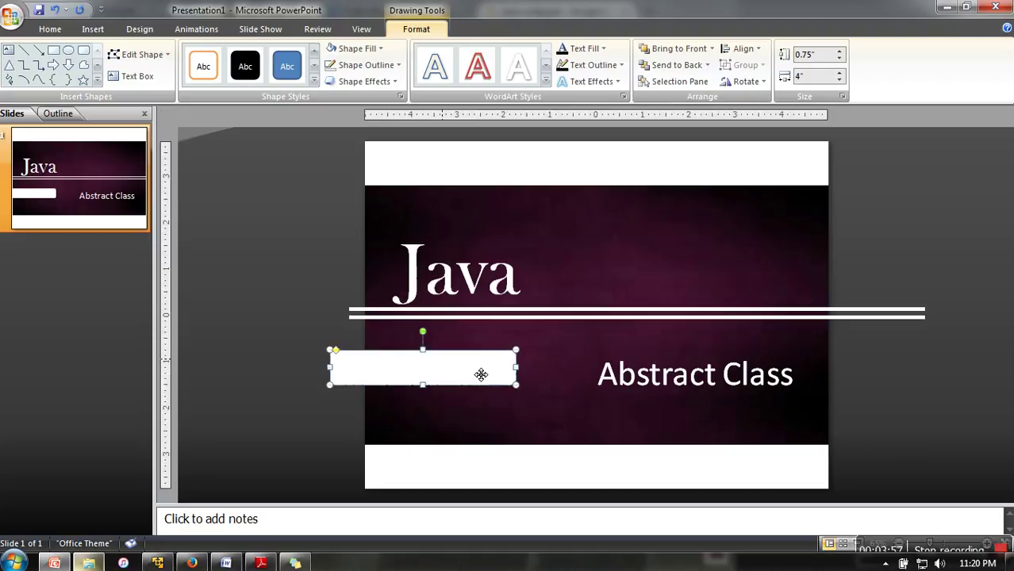
pyautogui.click(50, 29)
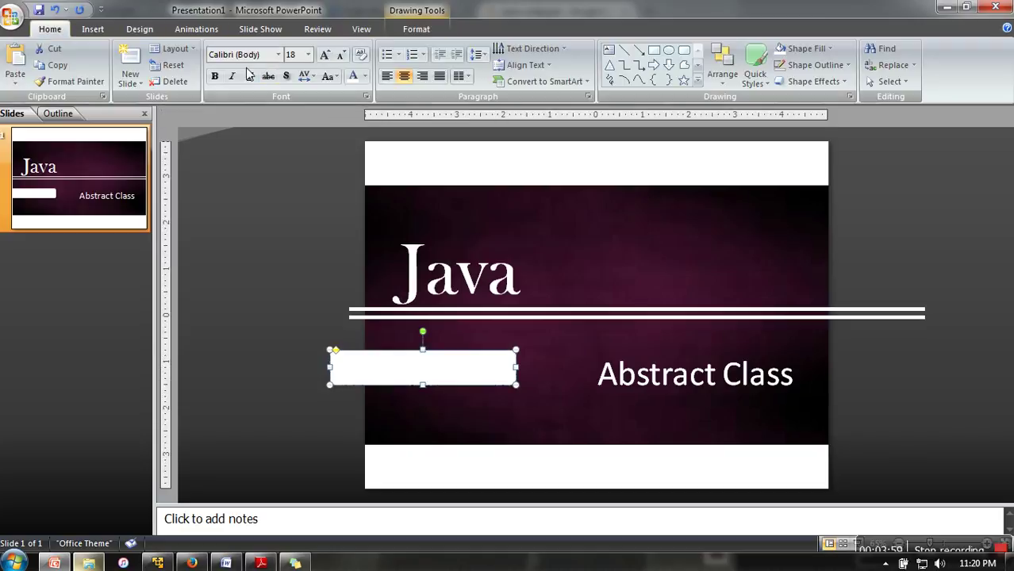
pyautogui.click(364, 76)
pyautogui.click(369, 111)
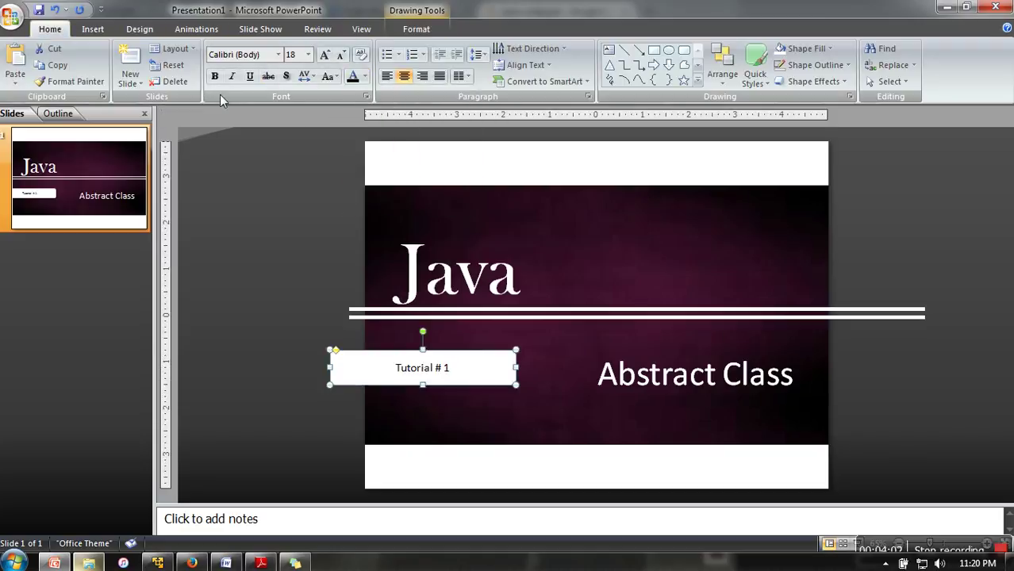
pyautogui.click(214, 76)
pyautogui.click(326, 55)
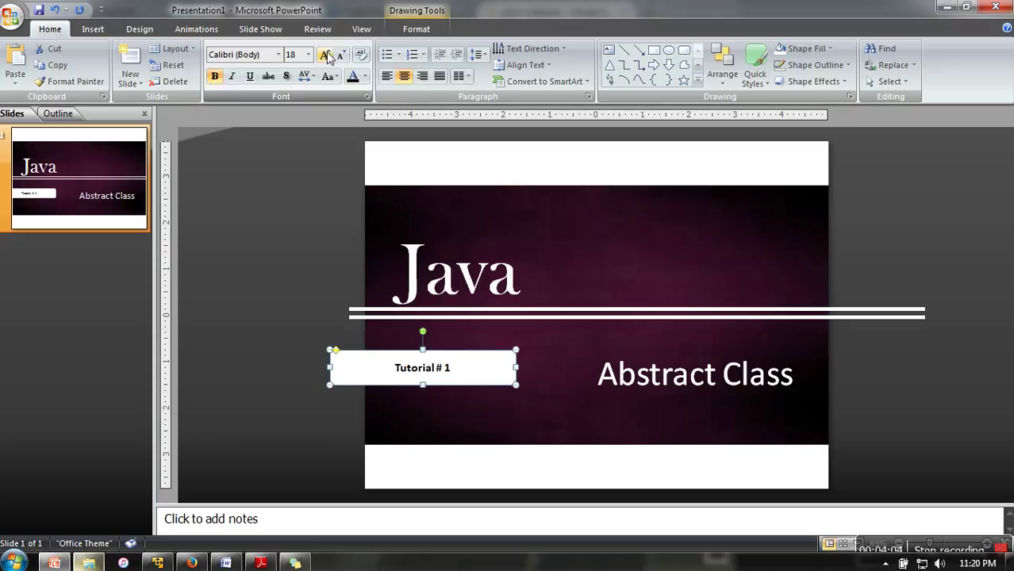
pyautogui.click(325, 55)
pyautogui.click(325, 55)
pyautogui.click(326, 54)
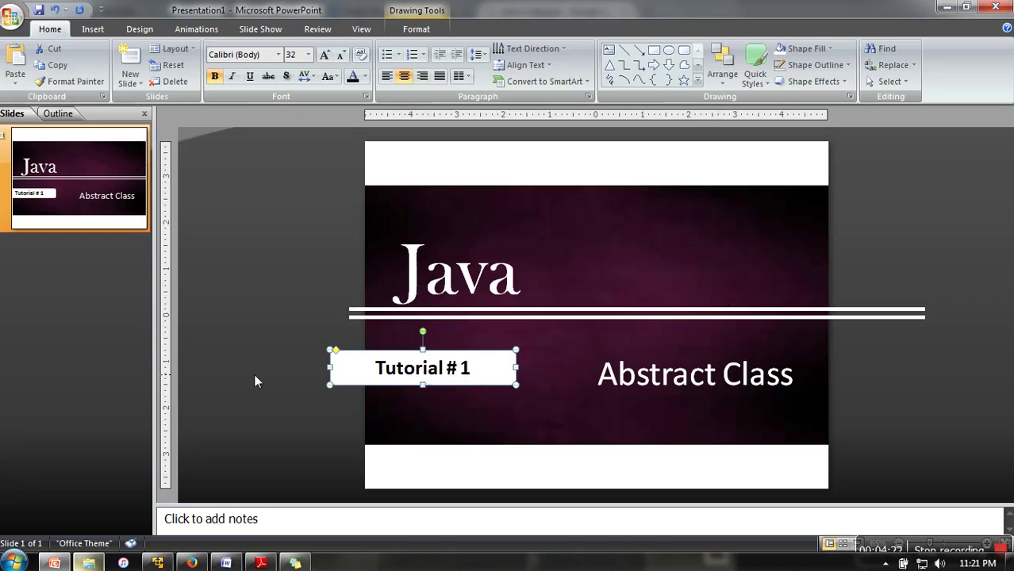
# Launch Paint from the Start menu, reposition its window, and zoom the canvas to 50%
pyautogui.click(14, 562)
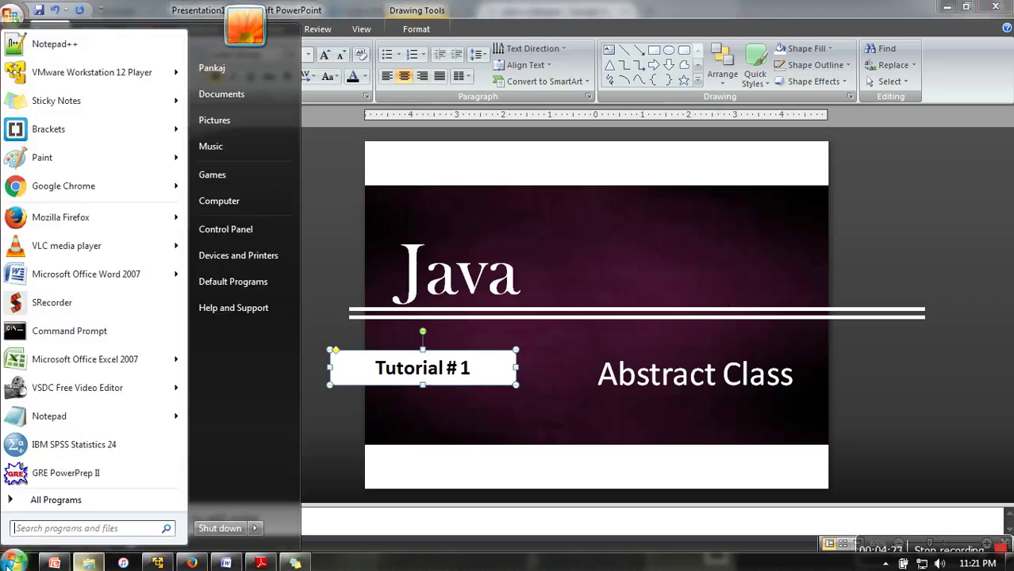
pyautogui.click(44, 159)
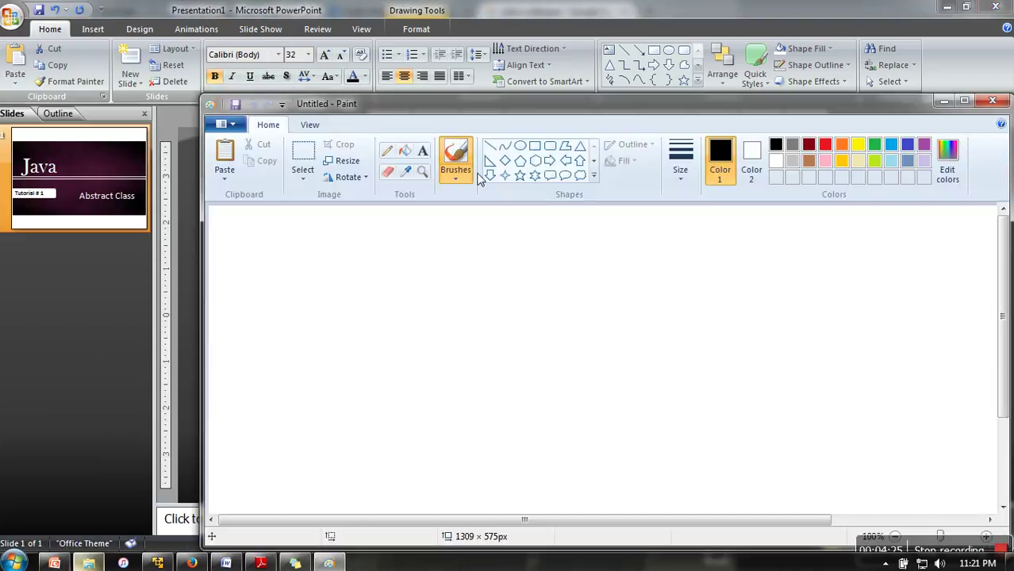
pyautogui.doubleClick(569, 102)
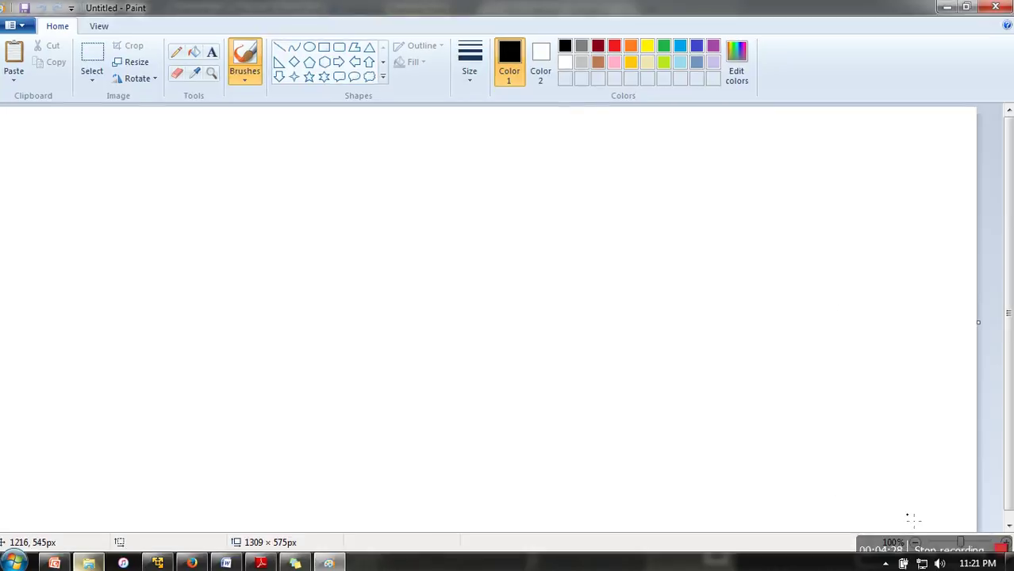
pyautogui.doubleClick(791, 8)
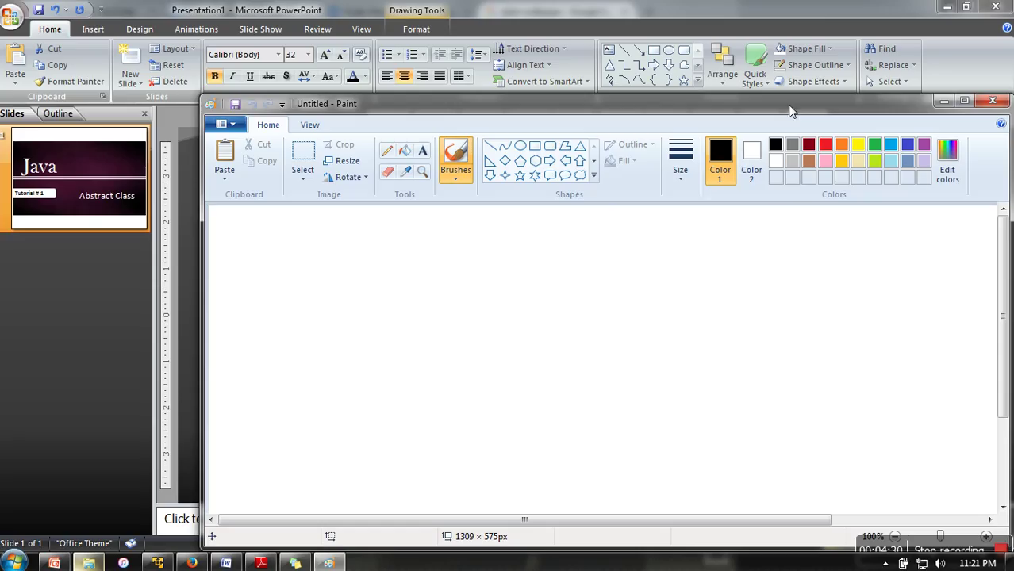
pyautogui.moveTo(791, 111); pyautogui.dragTo(674, 53)
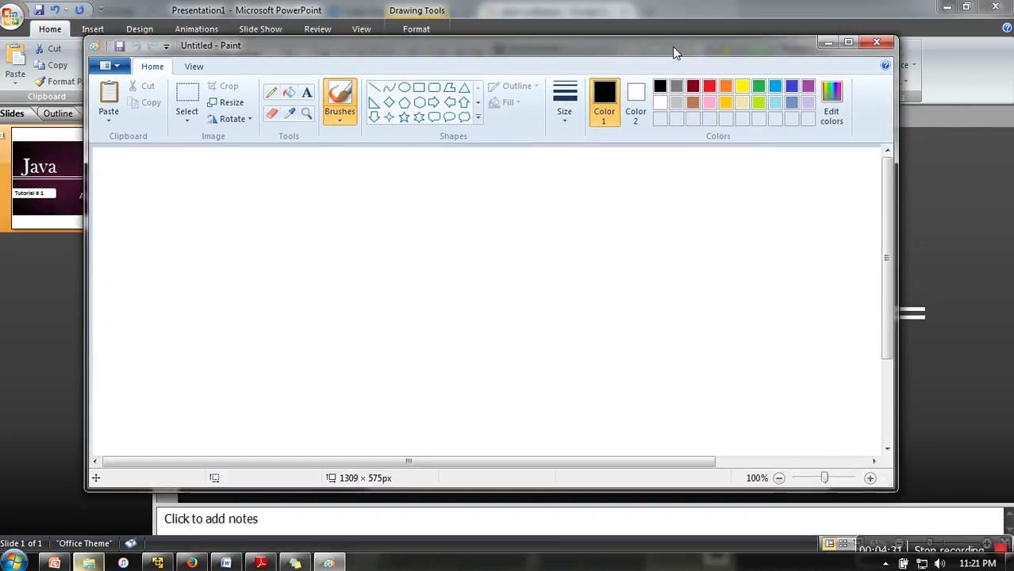
pyautogui.click(780, 478)
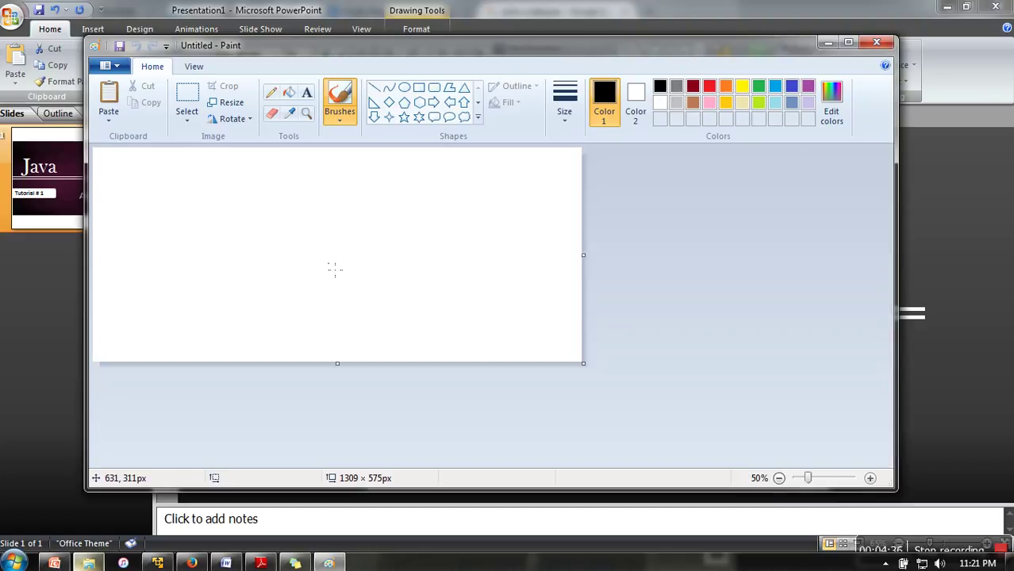
# Paste the slide screenshot and crop it to the dark purple area, 1021 × 571 px
pyautogui.press('ctrl')
pyautogui.hotkey('ctrl', 'v')
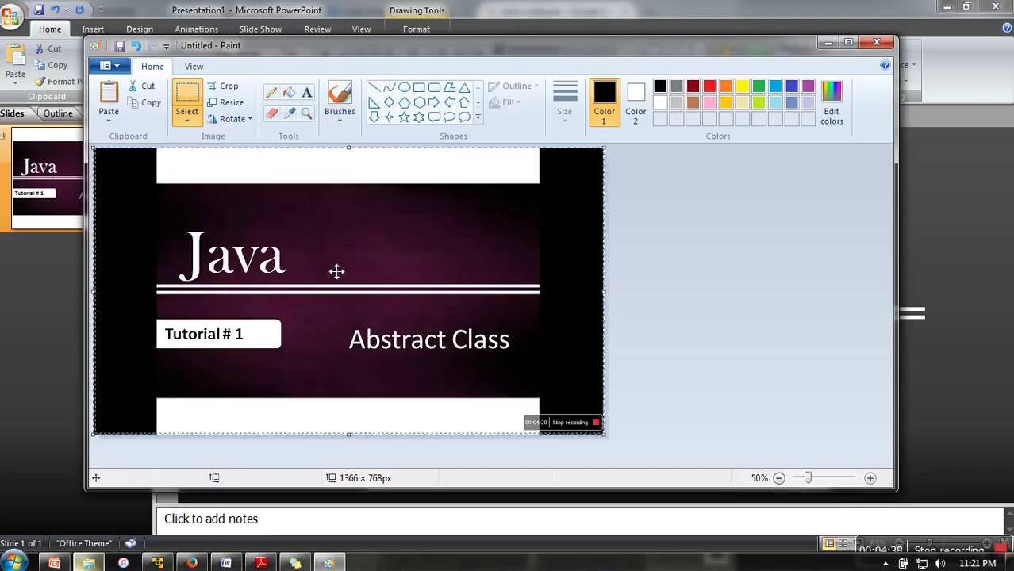
pyautogui.click(185, 92)
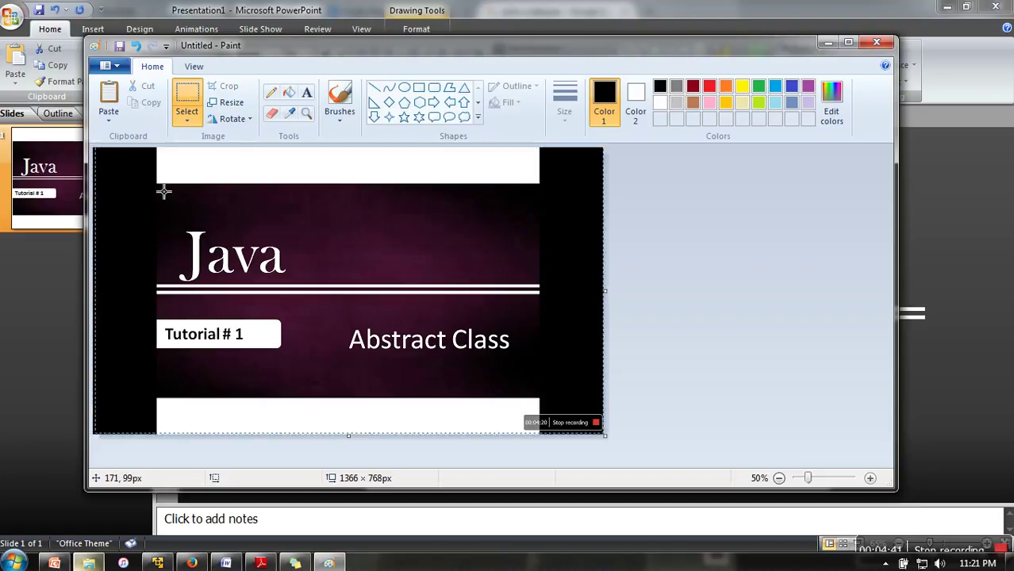
pyautogui.moveTo(157, 184)
pyautogui.mouseDown()
pyautogui.moveTo(632, 436)
pyautogui.moveTo(584, 379)
pyautogui.moveTo(544, 404)
pyautogui.mouseUp()
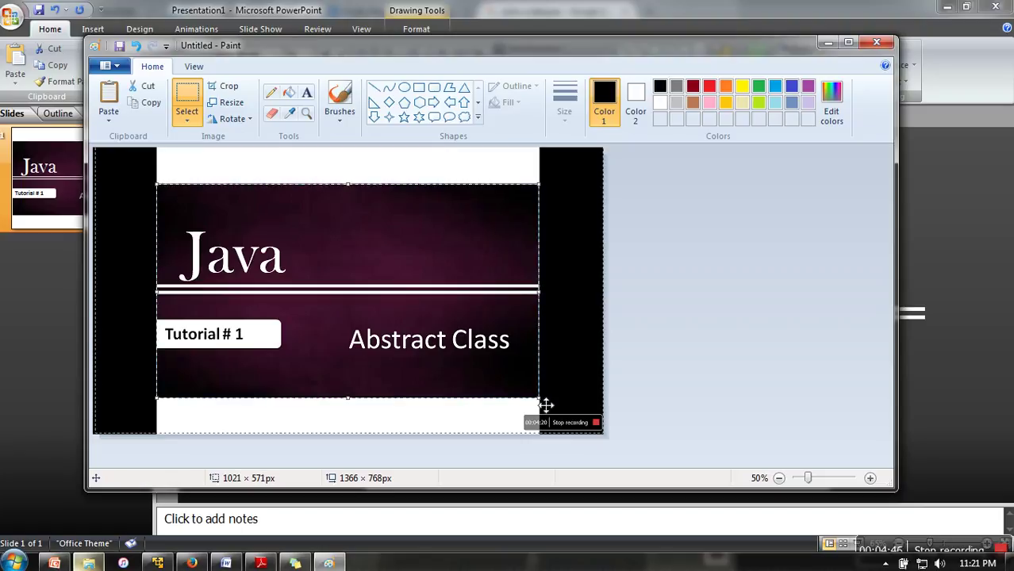
pyautogui.click(225, 86)
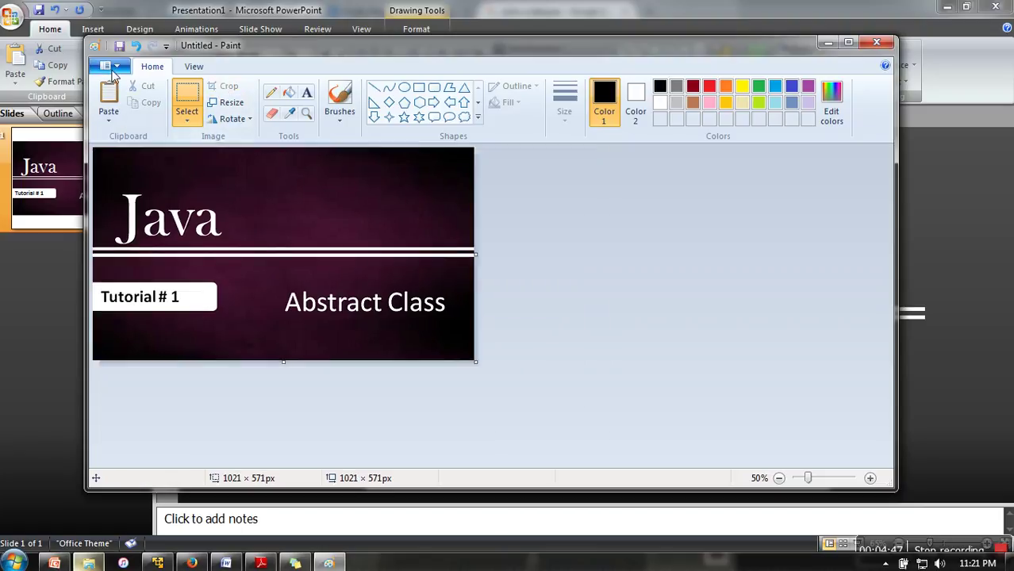
# Save the cropped image to the Desktop as JPEG picture 'thumb'
pyautogui.click(111, 67)
pyautogui.moveTo(162, 200)
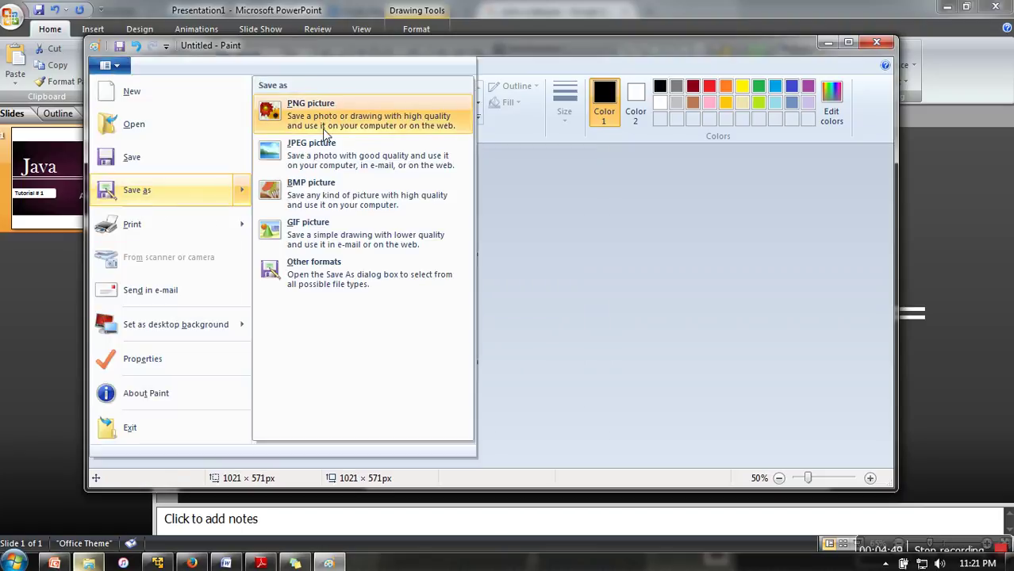
pyautogui.click(326, 151)
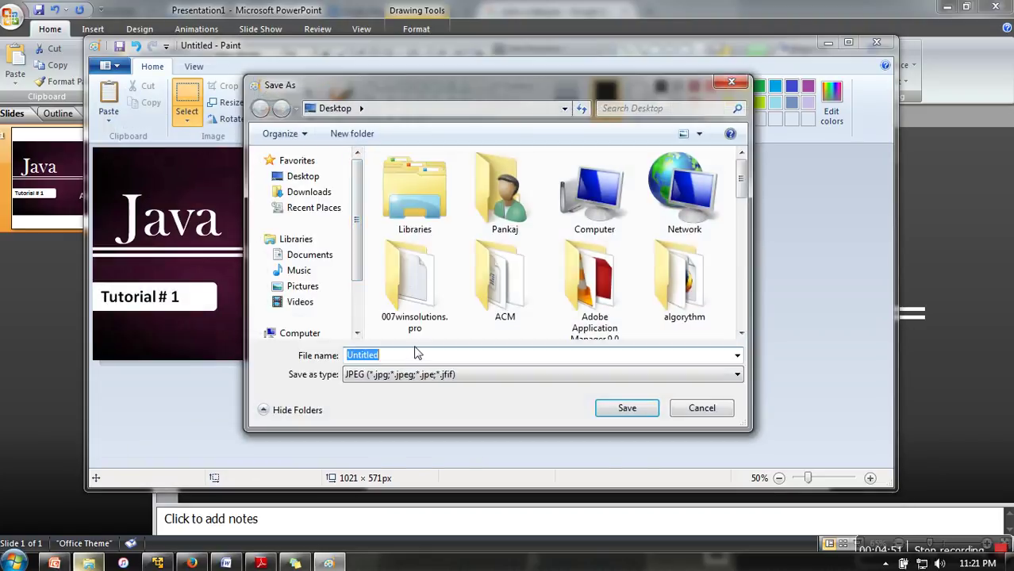
pyautogui.write('thumb')
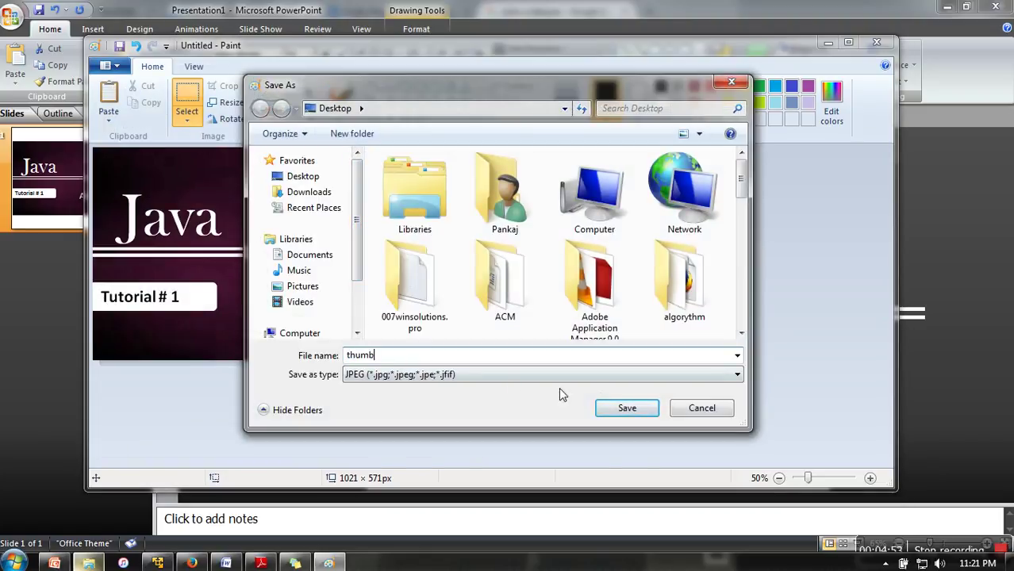
pyautogui.click(607, 408)
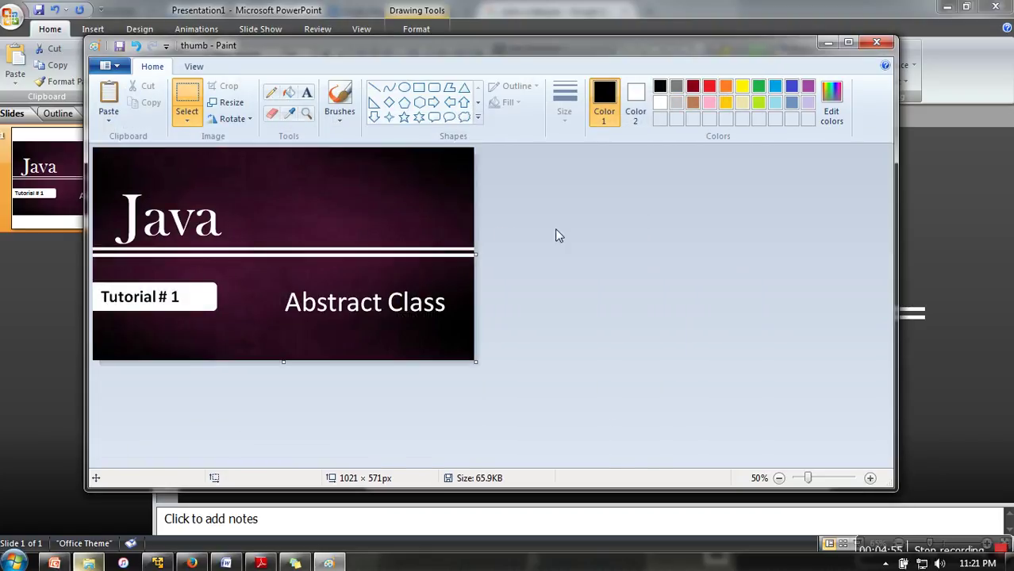